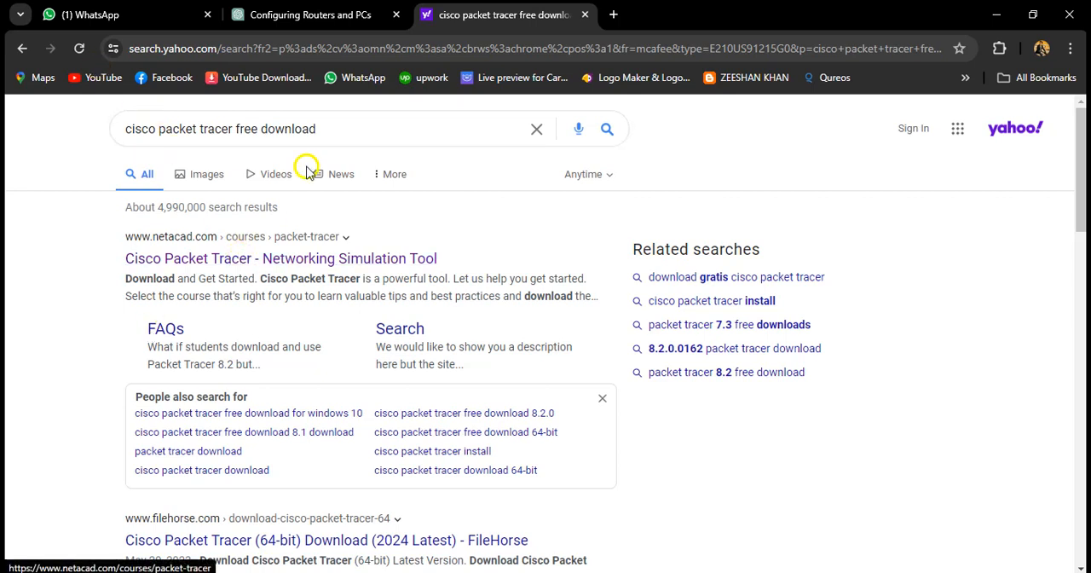
Open the netacad.com Cisco Packet Tracer page from the search results and look at its login options
{"action": "left_click_drag", "start_coordinate": [125, 128], "coordinate": [332, 134]}
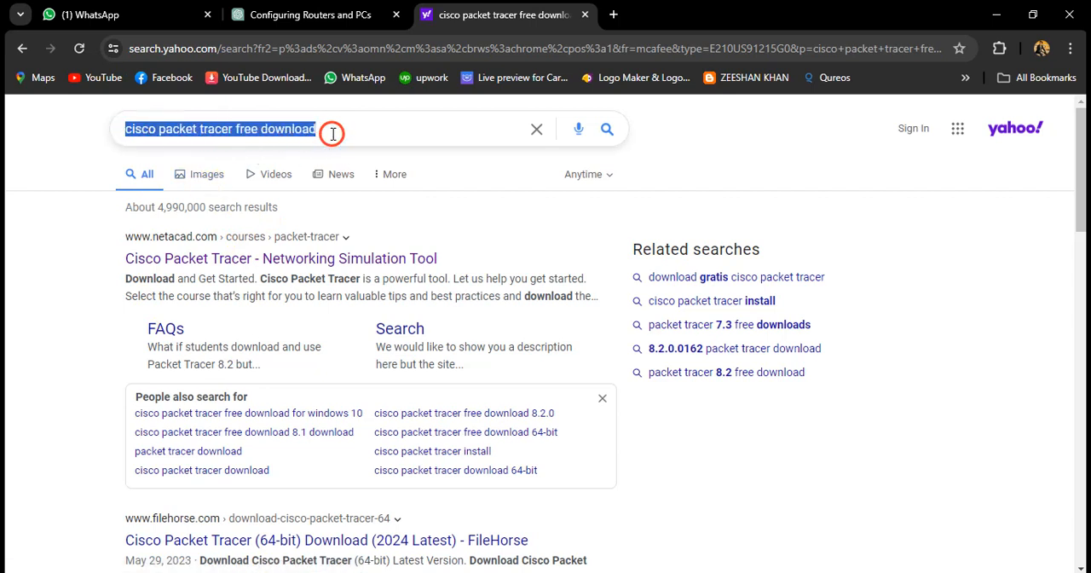
{"action": "left_click", "coordinate": [331, 134]}
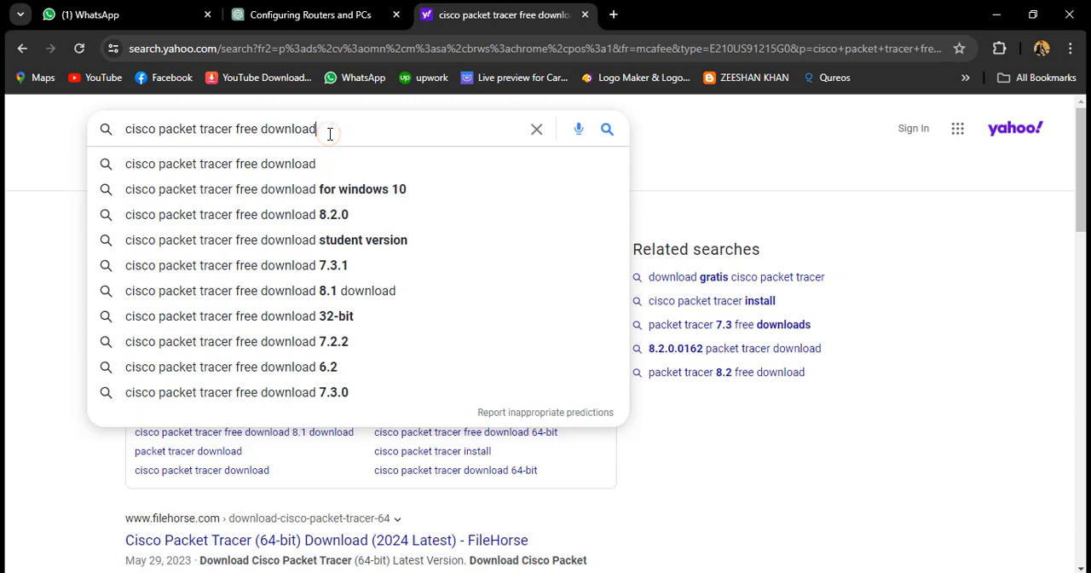
{"action": "left_click", "coordinate": [43, 193]}
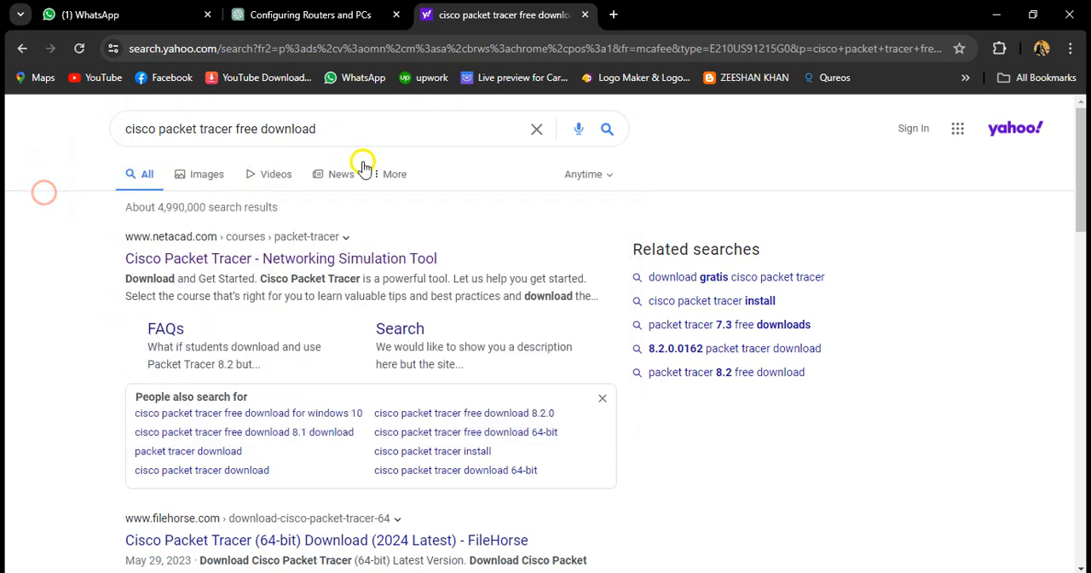
{"action": "left_click", "coordinate": [201, 265]}
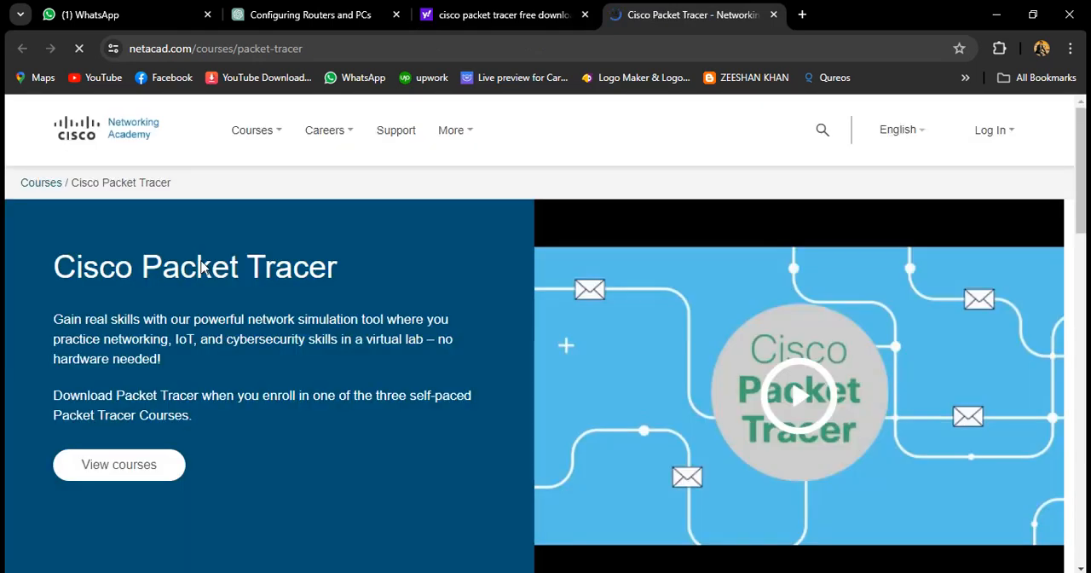
{"action": "left_click", "coordinate": [997, 139]}
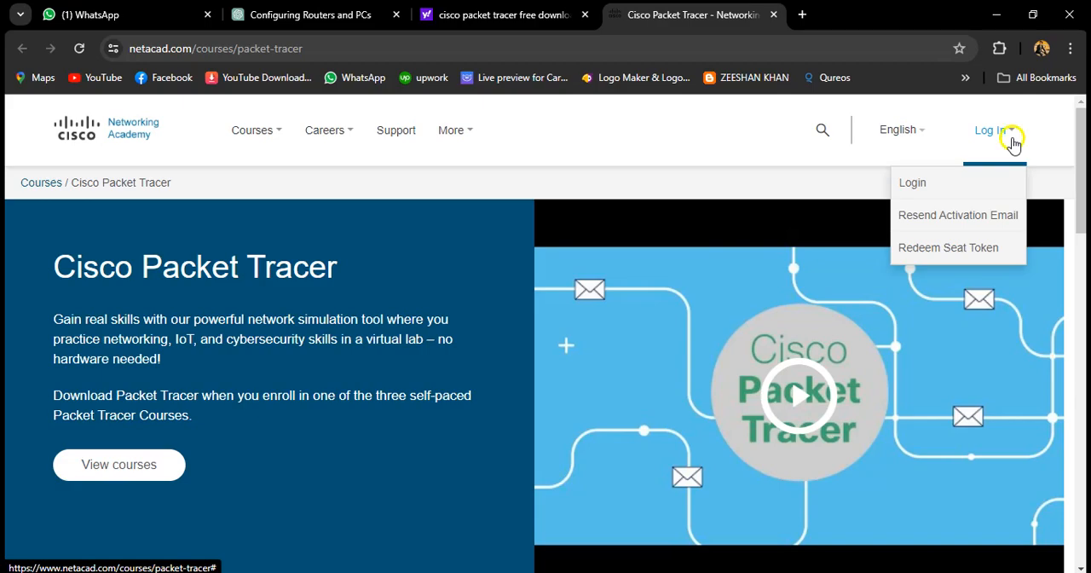
{"action": "mouse_move", "coordinate": [1079, 161]}
{"action": "left_mouse_down"}
{"action": "mouse_move", "coordinate": [1081, 523]}
{"action": "mouse_move", "coordinate": [1081, 165]}
{"action": "left_mouse_up"}
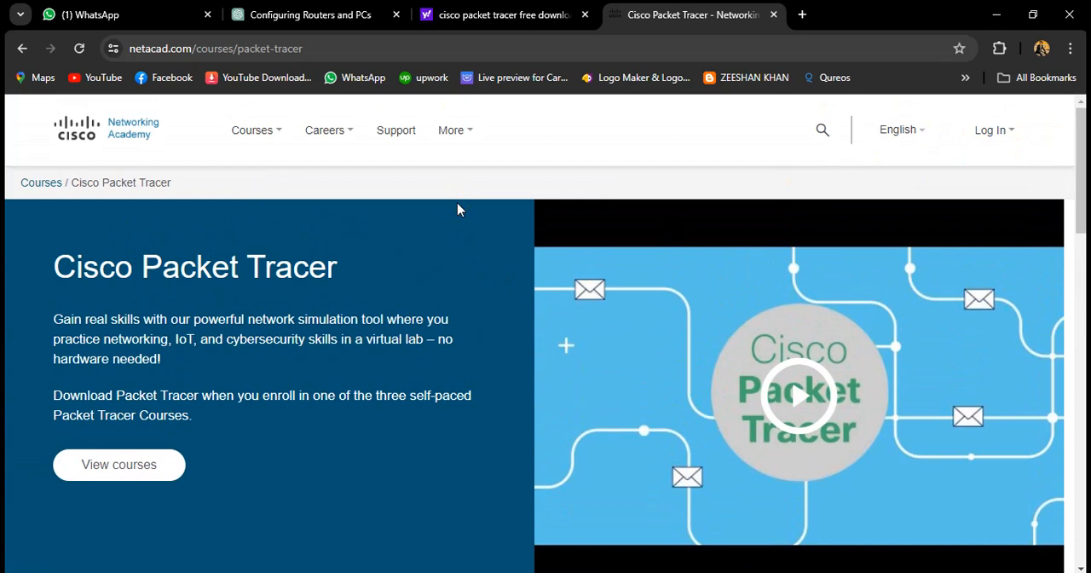
{"action": "mouse_move", "coordinate": [455, 142]}
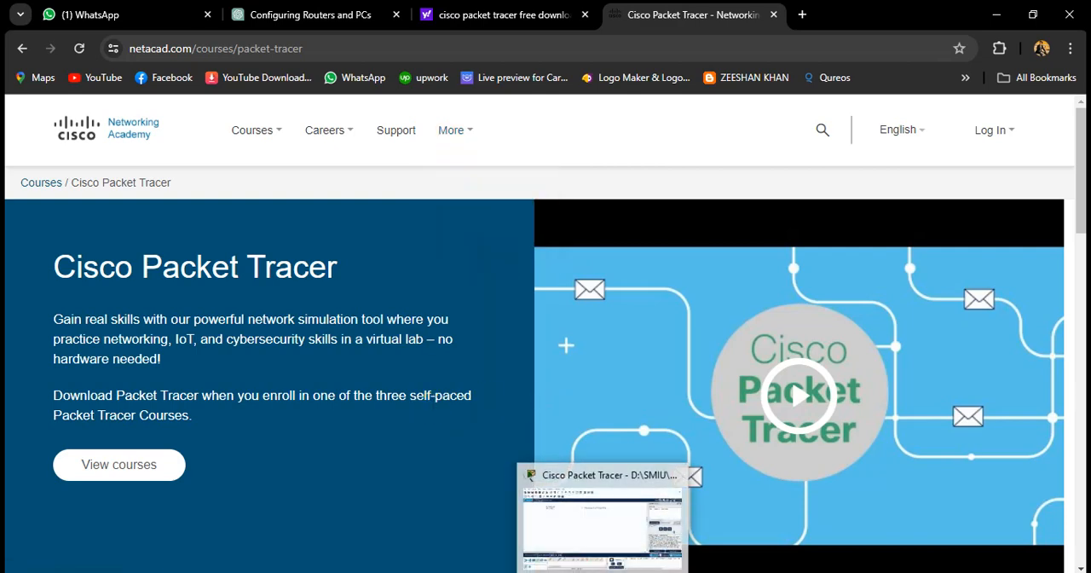
Switch to Cisco Packet Tracer, go to an empty area of the logical workspace and close the Simulation Panel
{"action": "left_click", "coordinate": [609, 529]}
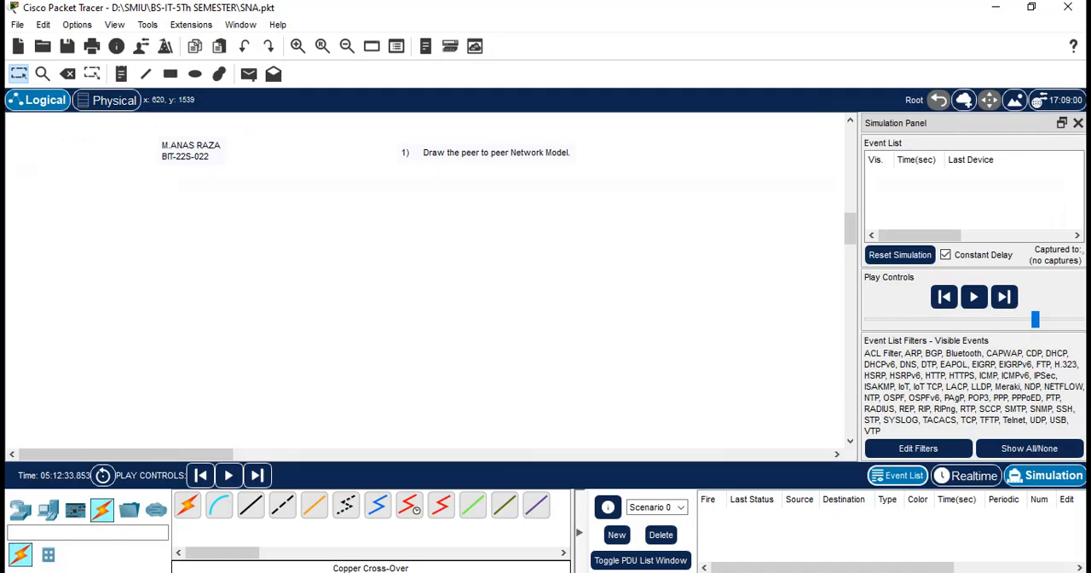
{"action": "scroll", "coordinate": [848, 238], "scroll_direction": "down", "scroll_amount": 3}
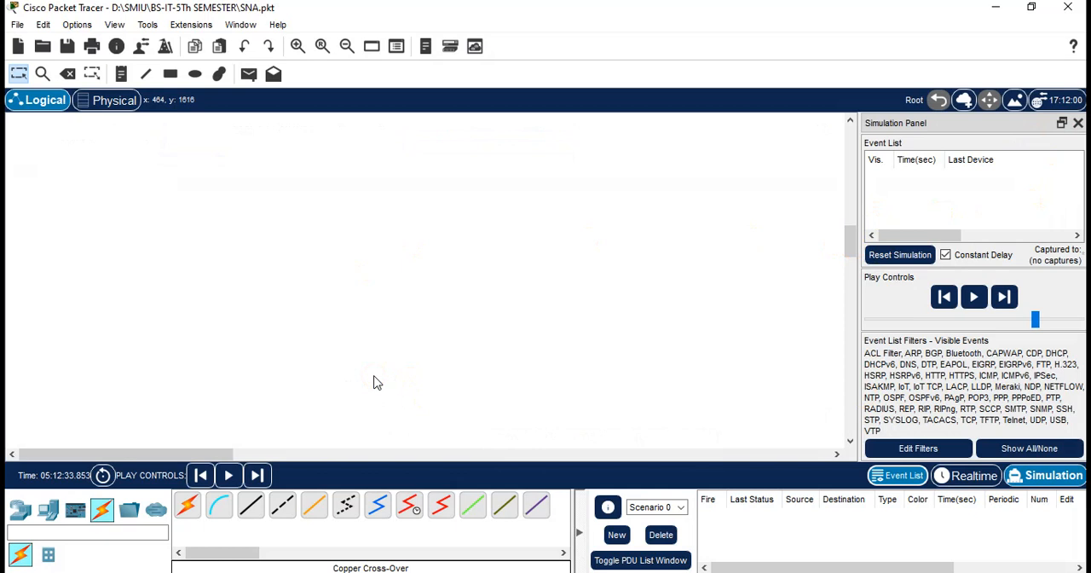
{"action": "left_click", "coordinate": [1078, 123]}
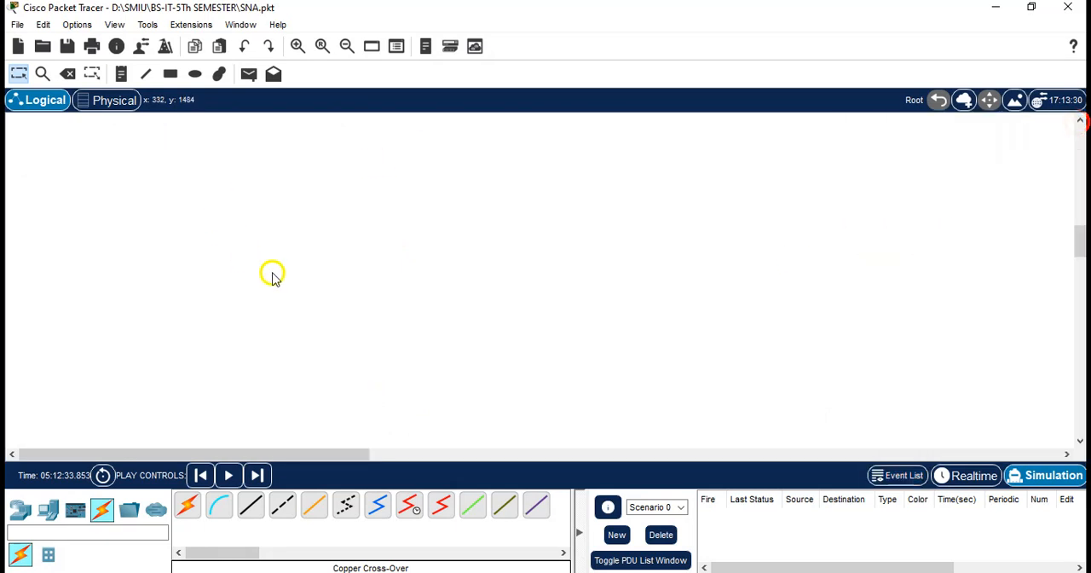
Examine the file, selection, note, drawing and PDU tools available for the logical workspace
{"action": "left_click", "coordinate": [37, 51]}
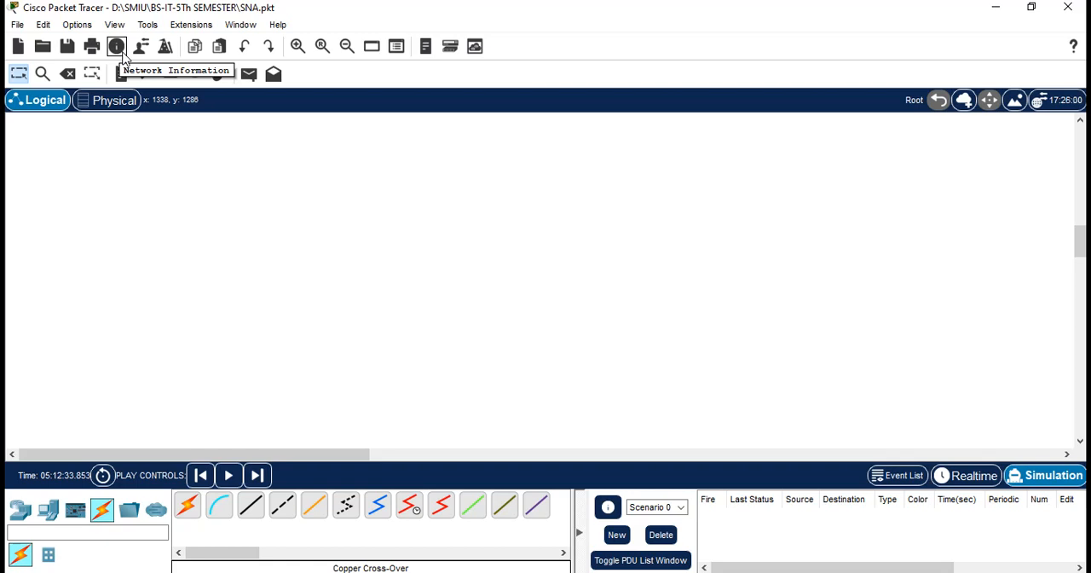
{"action": "left_click", "coordinate": [28, 75]}
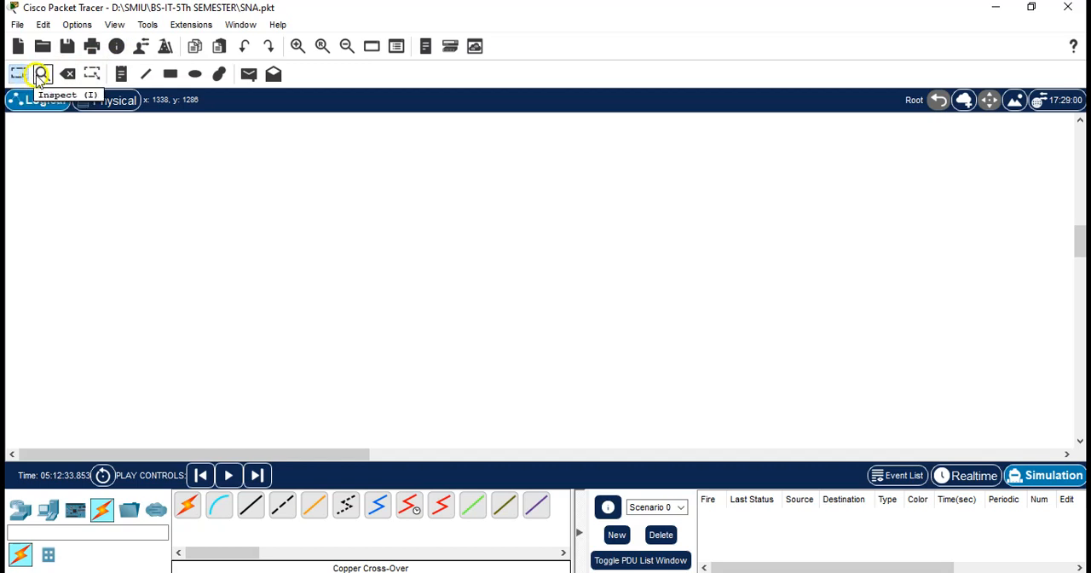
{"action": "left_click", "coordinate": [74, 76]}
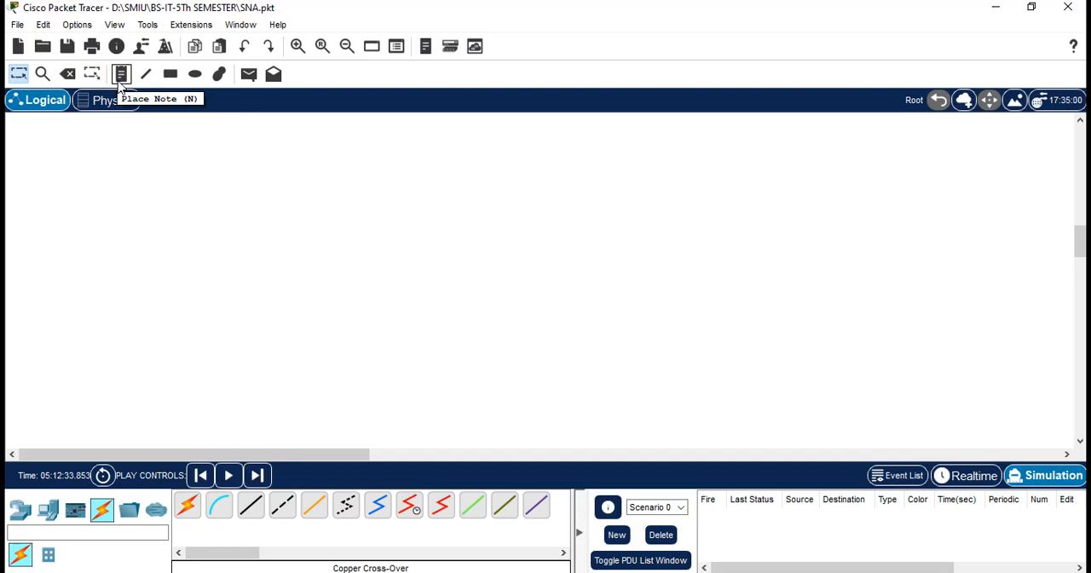
{"action": "left_click", "coordinate": [216, 88]}
{"action": "left_click", "coordinate": [170, 77]}
{"action": "left_click", "coordinate": [198, 77]}
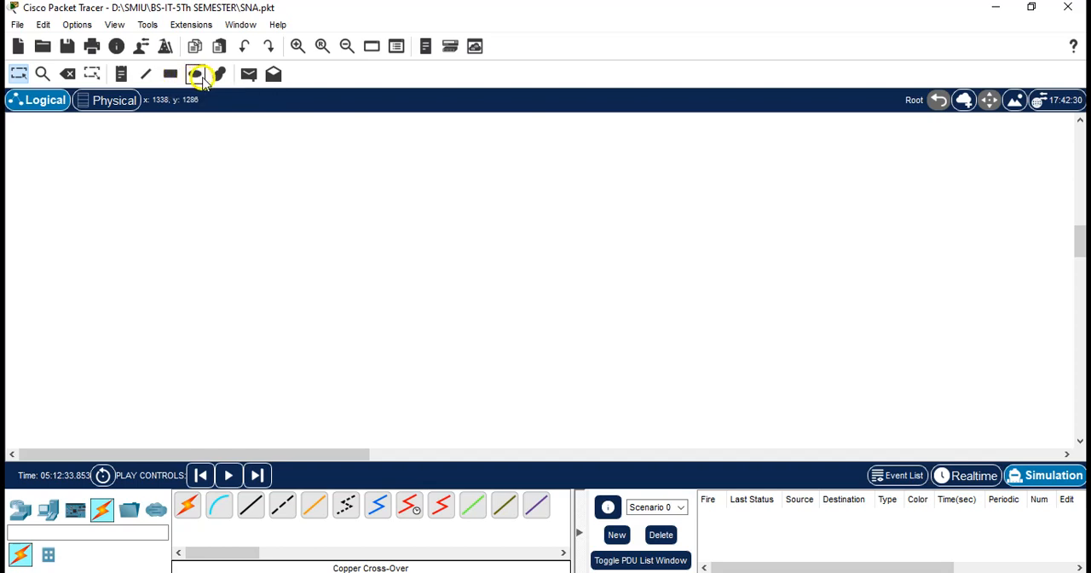
{"action": "left_click", "coordinate": [246, 75]}
{"action": "left_click", "coordinate": [243, 296]}
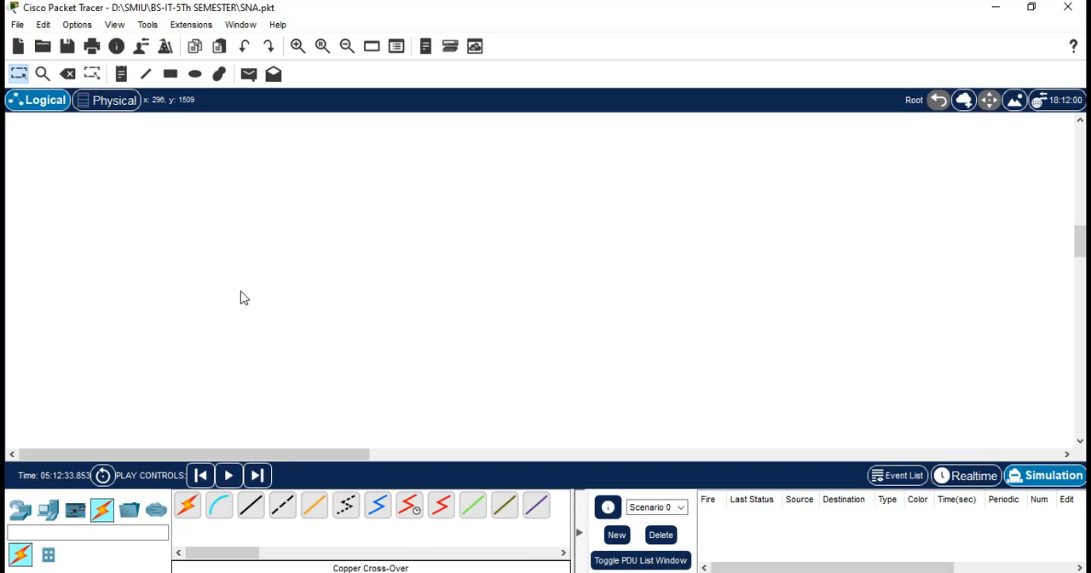
{"action": "left_click", "coordinate": [242, 297]}
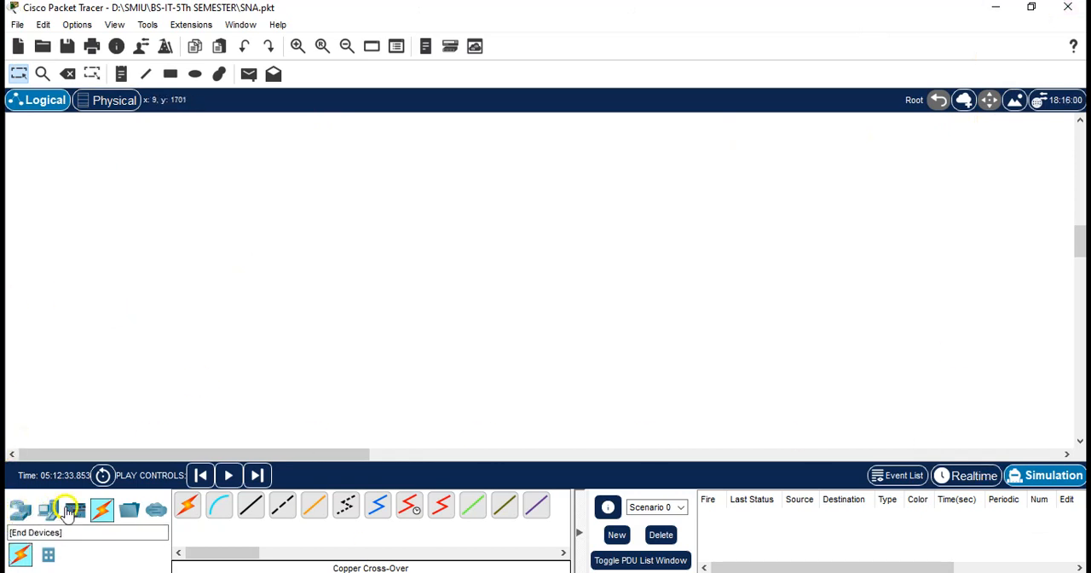
Browse the network device categories: routers, switches, hubs, wireless devices, security and WAN emulation
{"action": "left_click", "coordinate": [18, 511]}
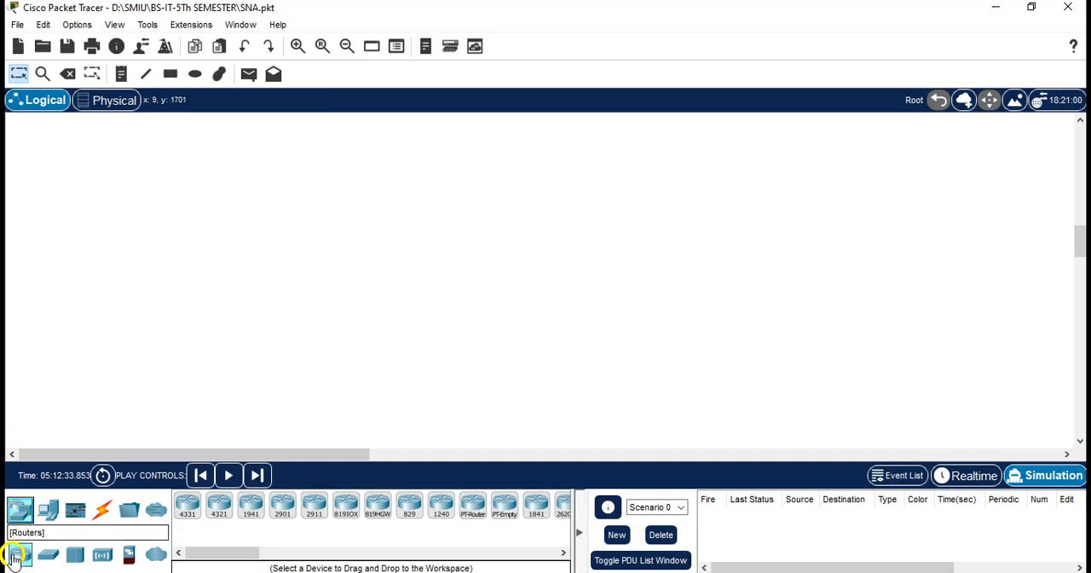
{"action": "left_click", "coordinate": [48, 559]}
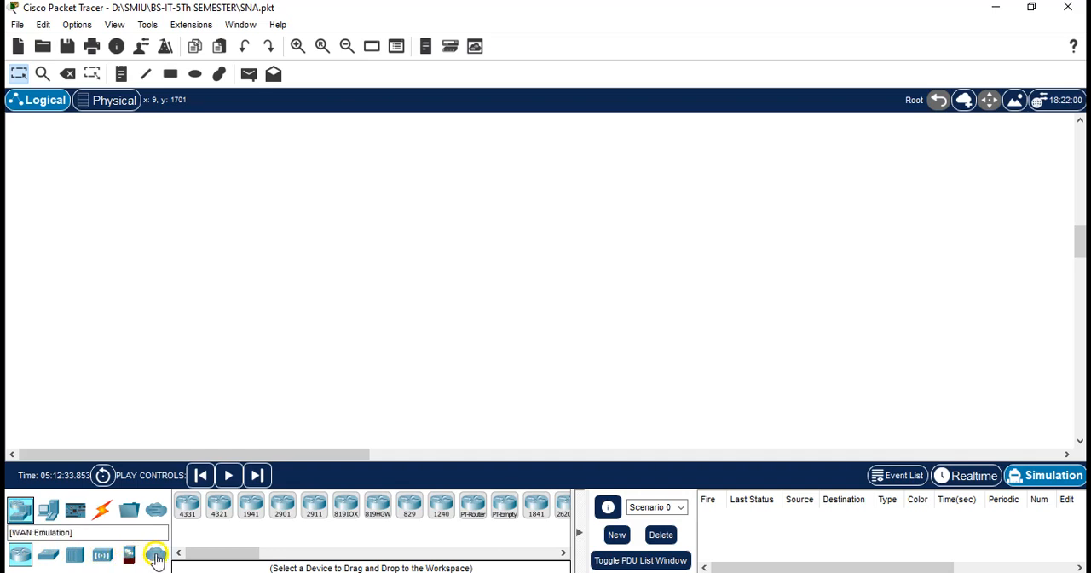
{"action": "left_click", "coordinate": [48, 555]}
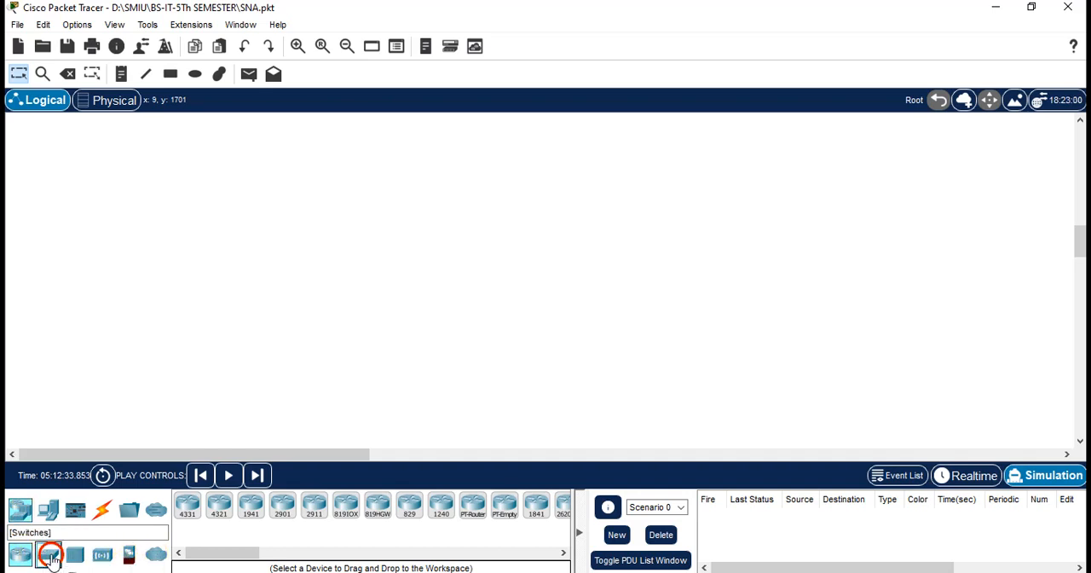
{"action": "left_click", "coordinate": [77, 558]}
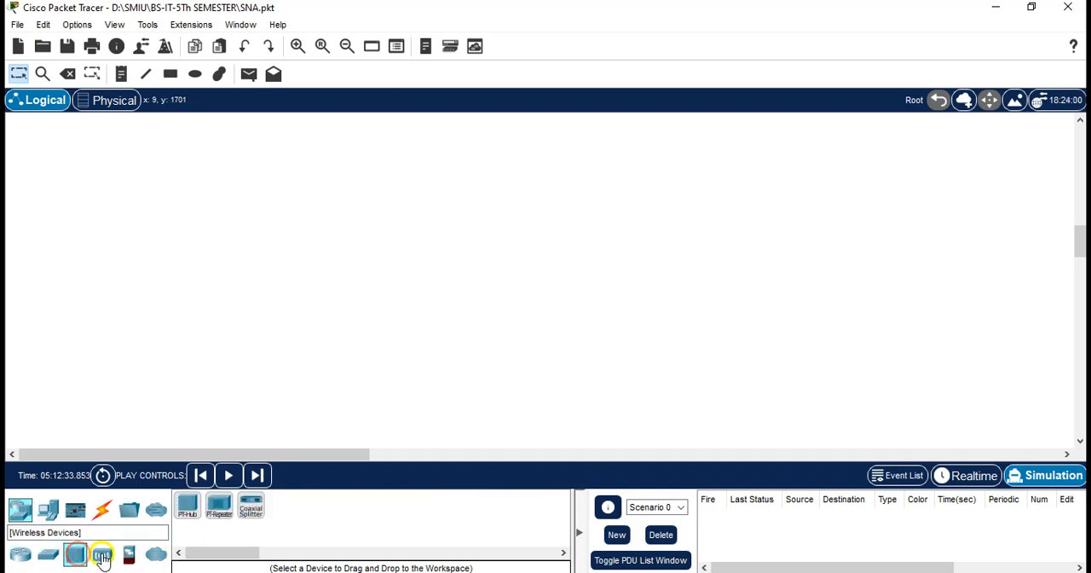
{"action": "left_click", "coordinate": [103, 558]}
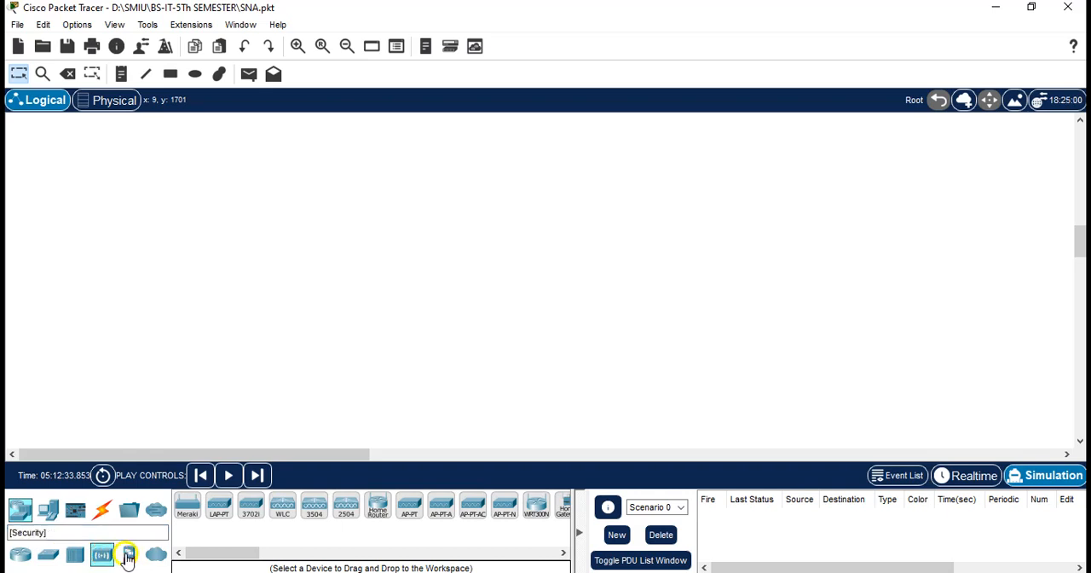
{"action": "left_click", "coordinate": [129, 558]}
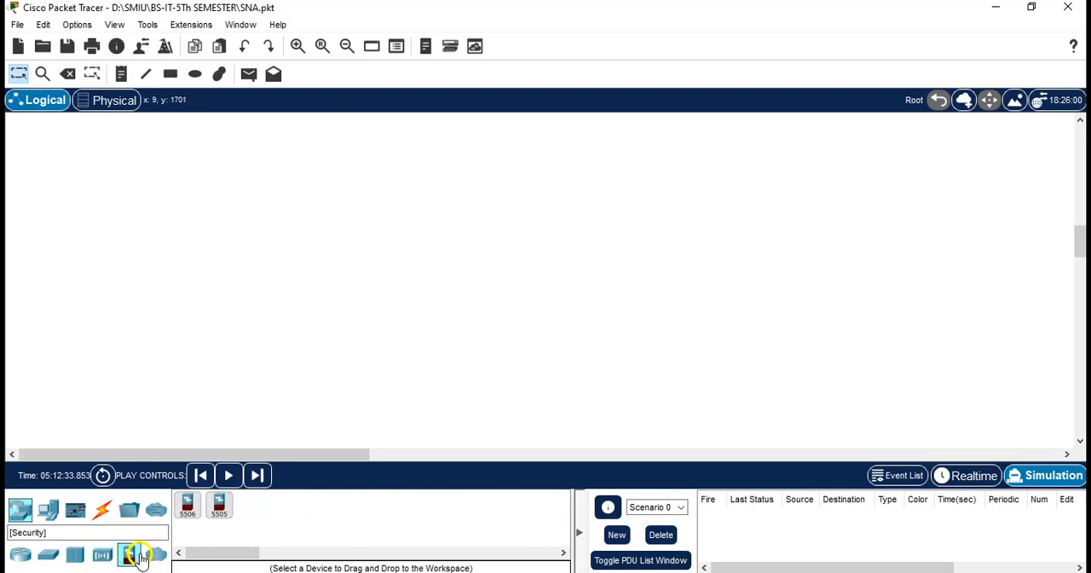
{"action": "left_click", "coordinate": [153, 557]}
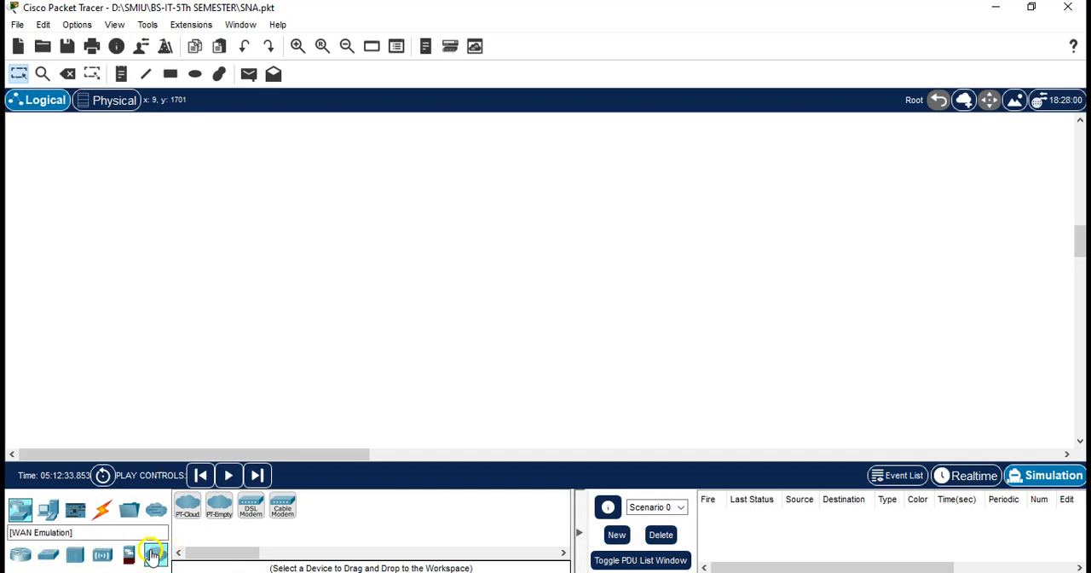
Browse the end device categories, including the Home, Smart City and Industrial device models
{"action": "left_click", "coordinate": [57, 507]}
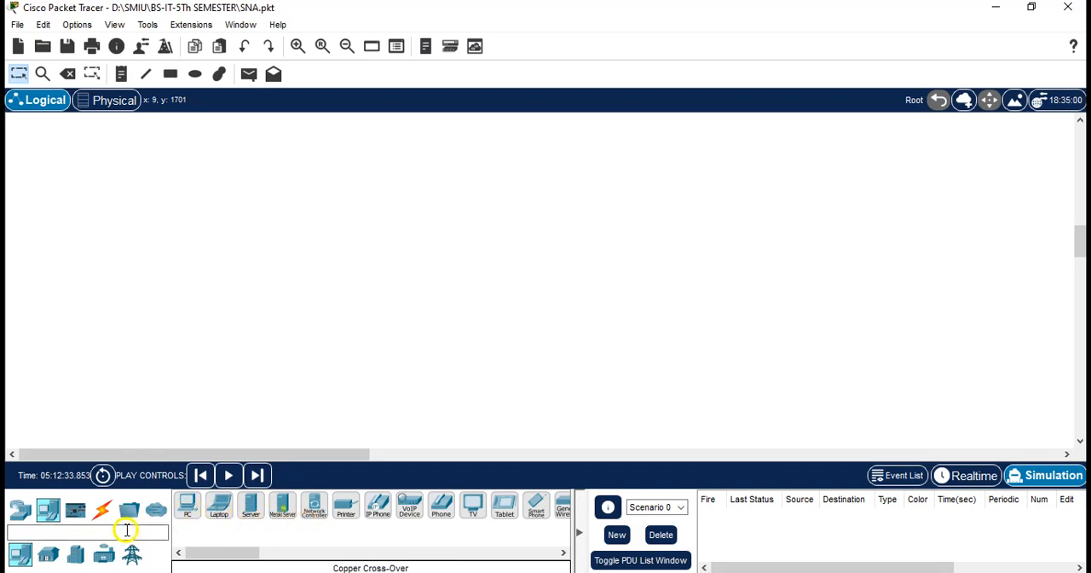
{"action": "left_click", "coordinate": [49, 555]}
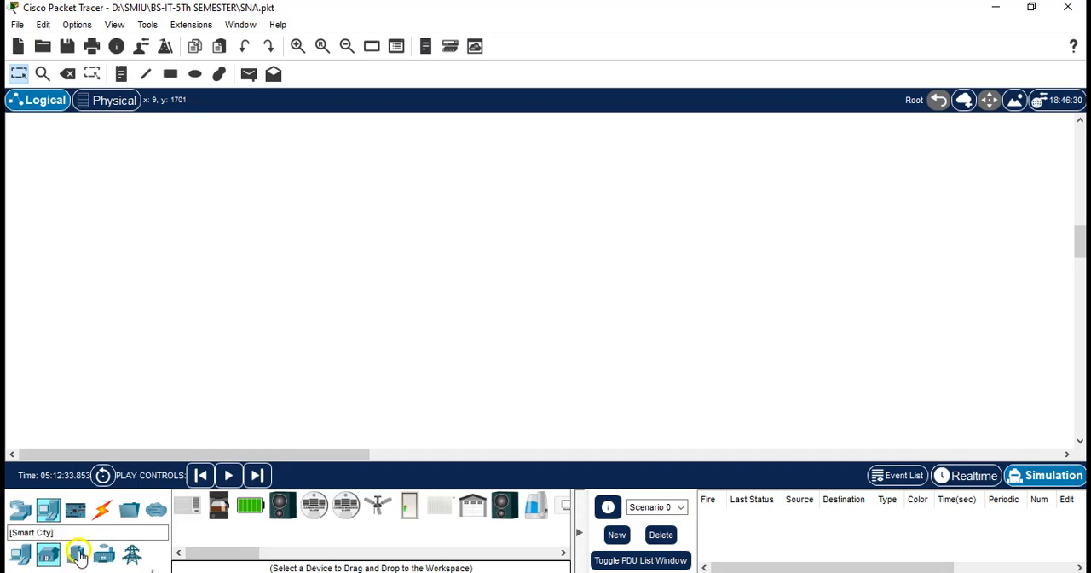
{"action": "left_click", "coordinate": [75, 559]}
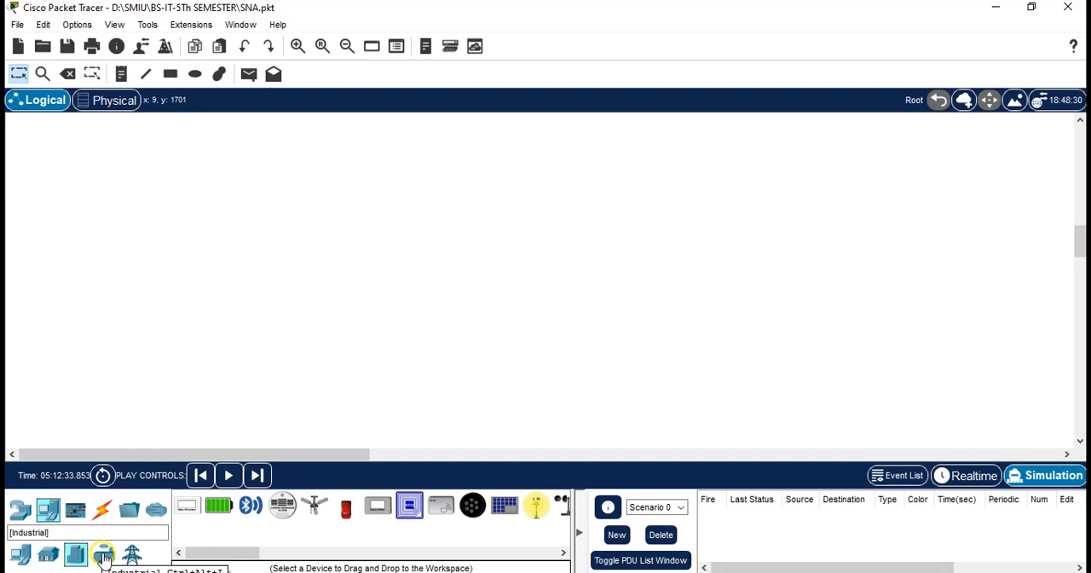
{"action": "left_click", "coordinate": [104, 556]}
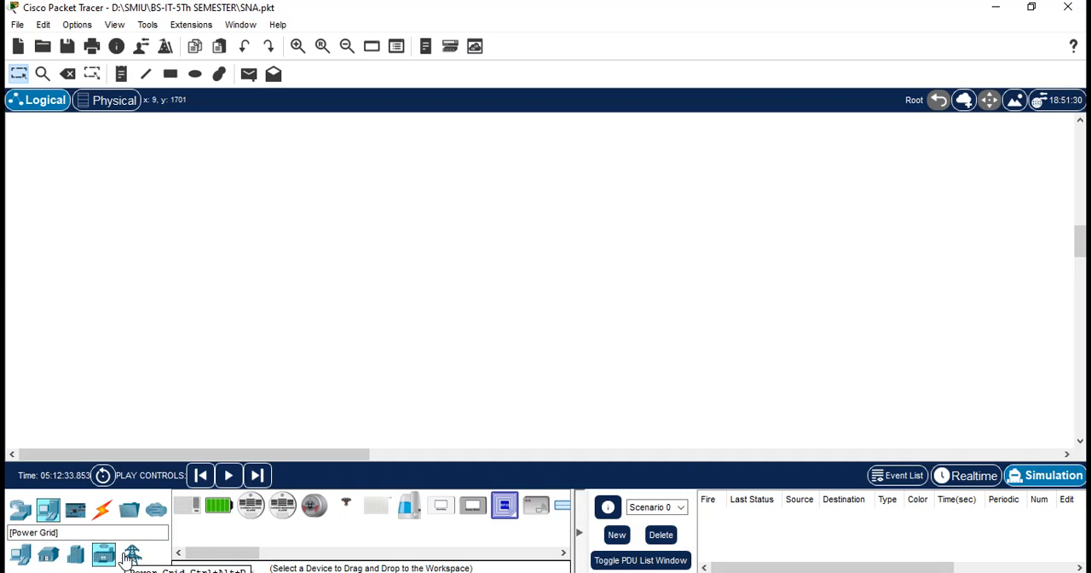
Review the Components category and the connection types, including the console and copper straight-through cables
{"action": "left_click", "coordinate": [76, 510]}
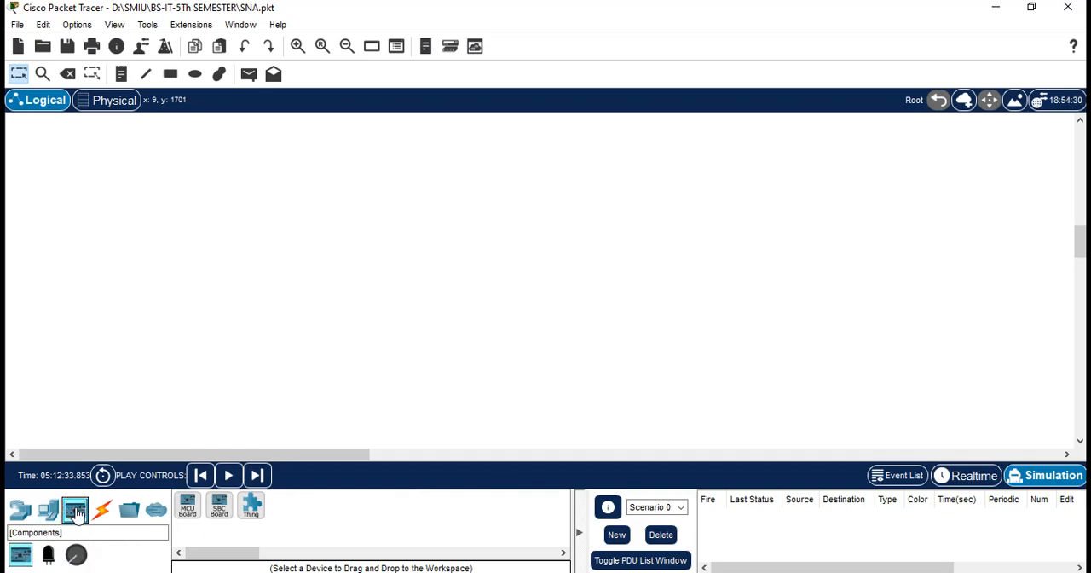
{"action": "left_click", "coordinate": [102, 511]}
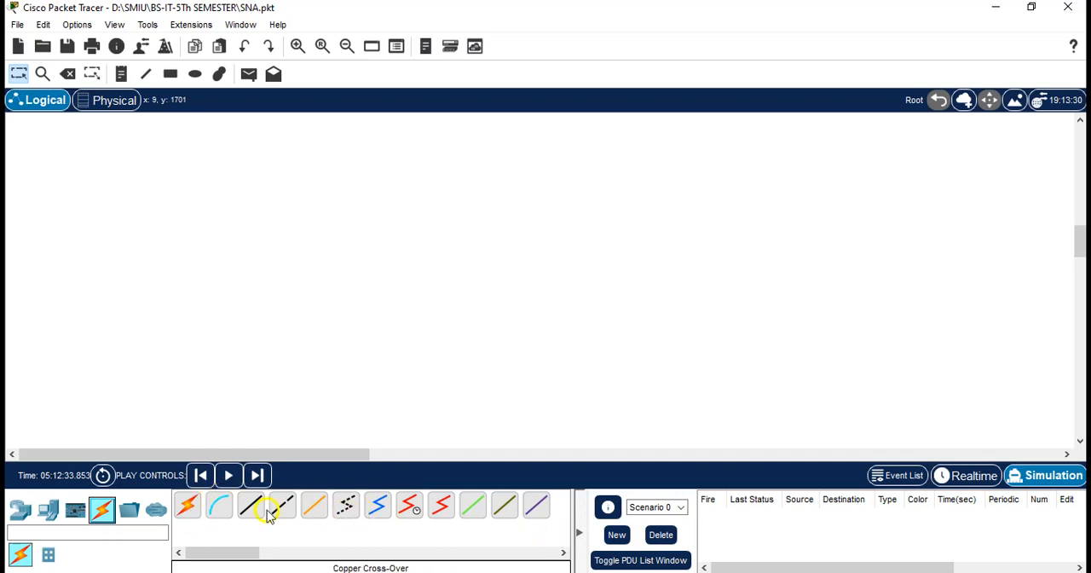
{"action": "left_click", "coordinate": [220, 508]}
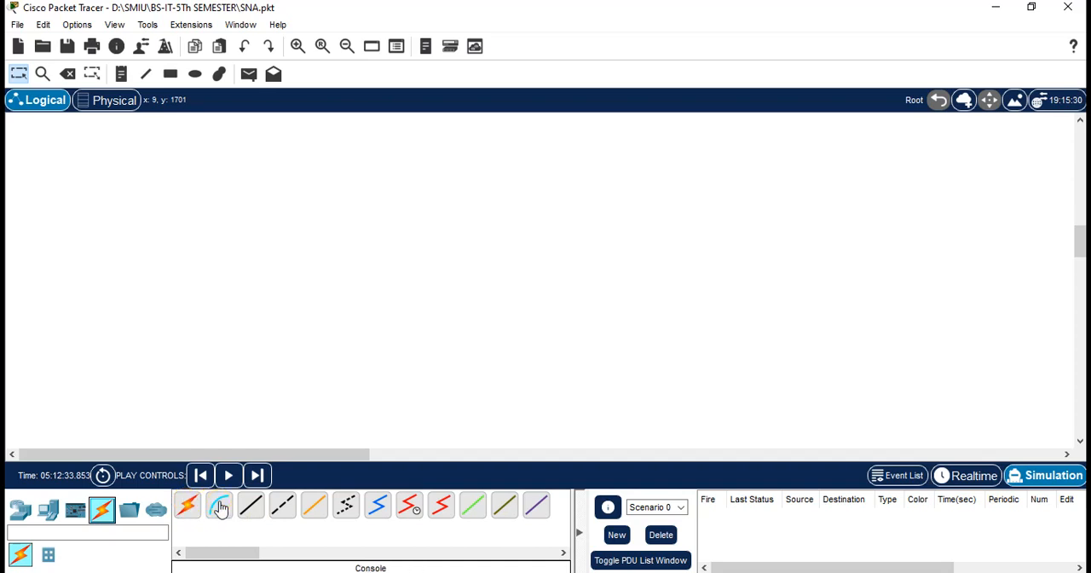
{"action": "left_click", "coordinate": [220, 509]}
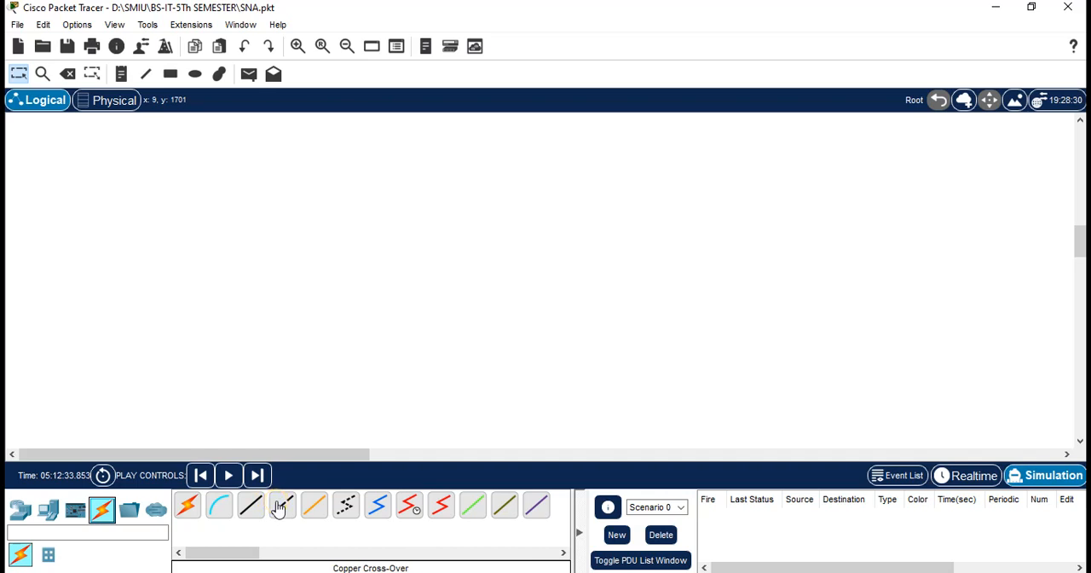
{"action": "left_click", "coordinate": [253, 504]}
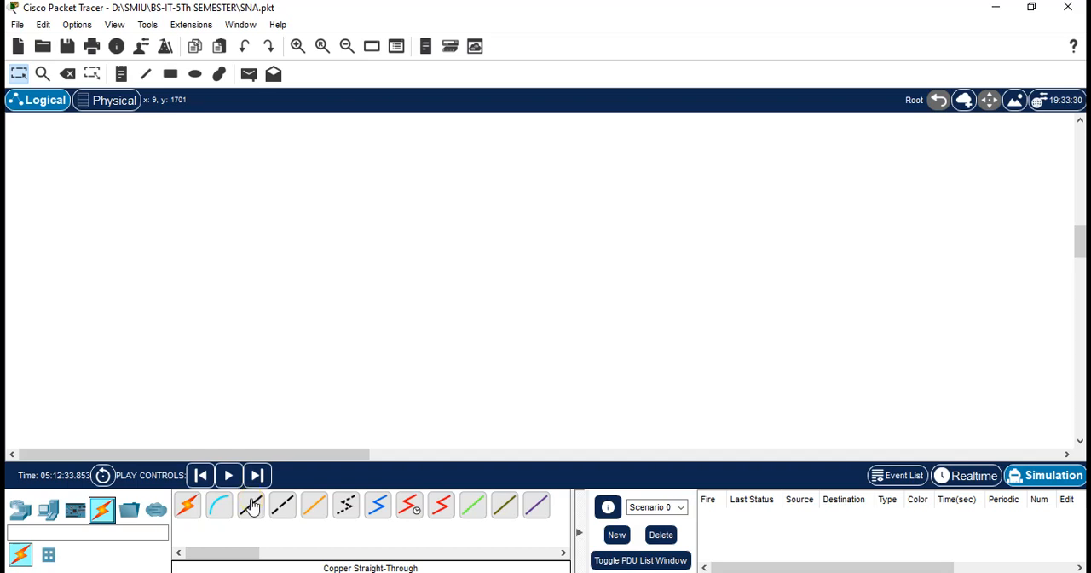
Place a PC in the empty workspace and a 4331 router beside it, leaving space between them
{"action": "left_click", "coordinate": [42, 511]}
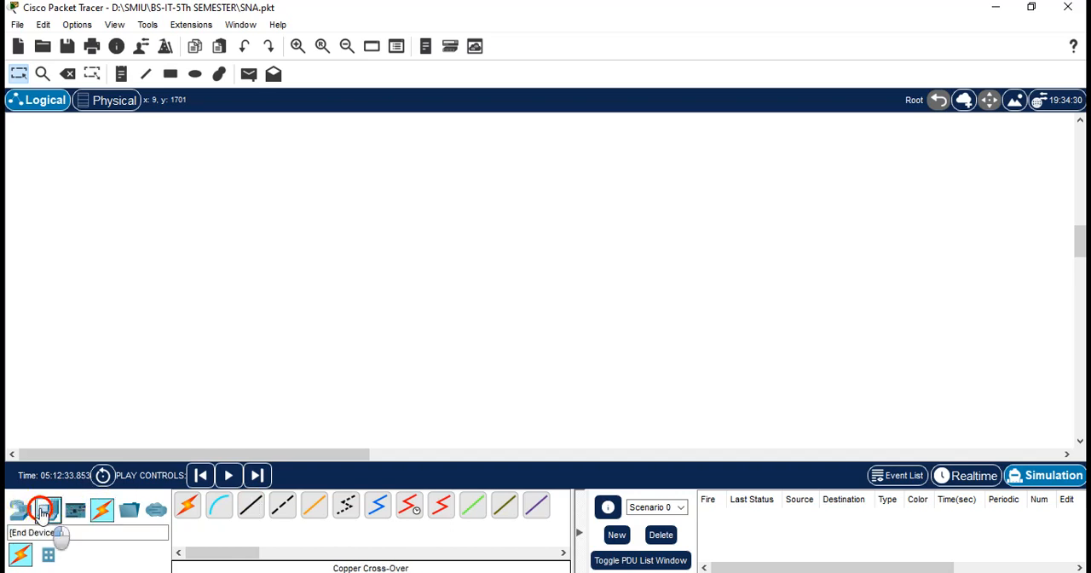
{"action": "left_click_drag", "start_coordinate": [188, 509], "coordinate": [285, 290]}
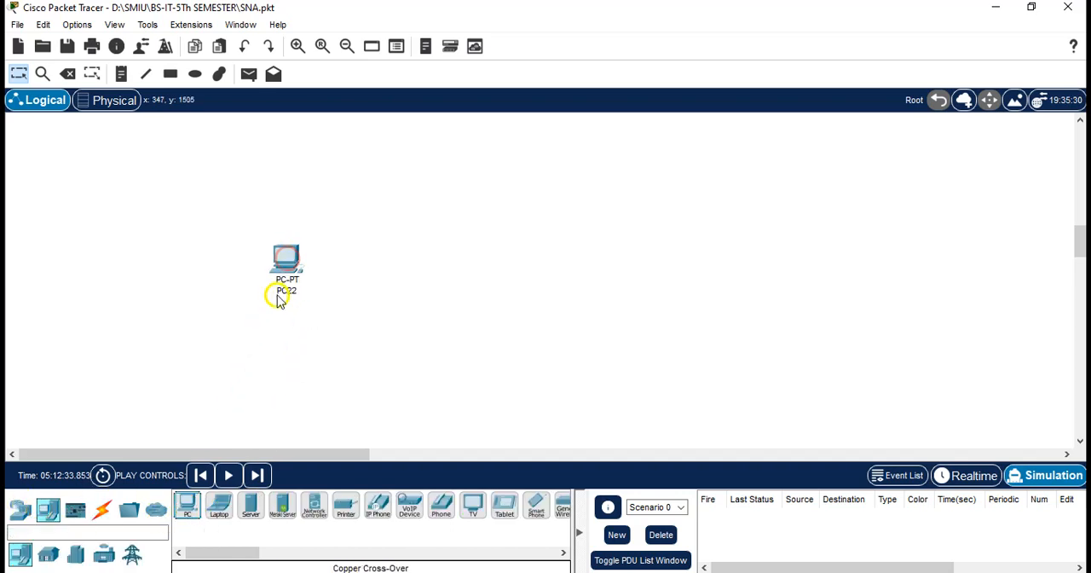
{"action": "left_click", "coordinate": [19, 510]}
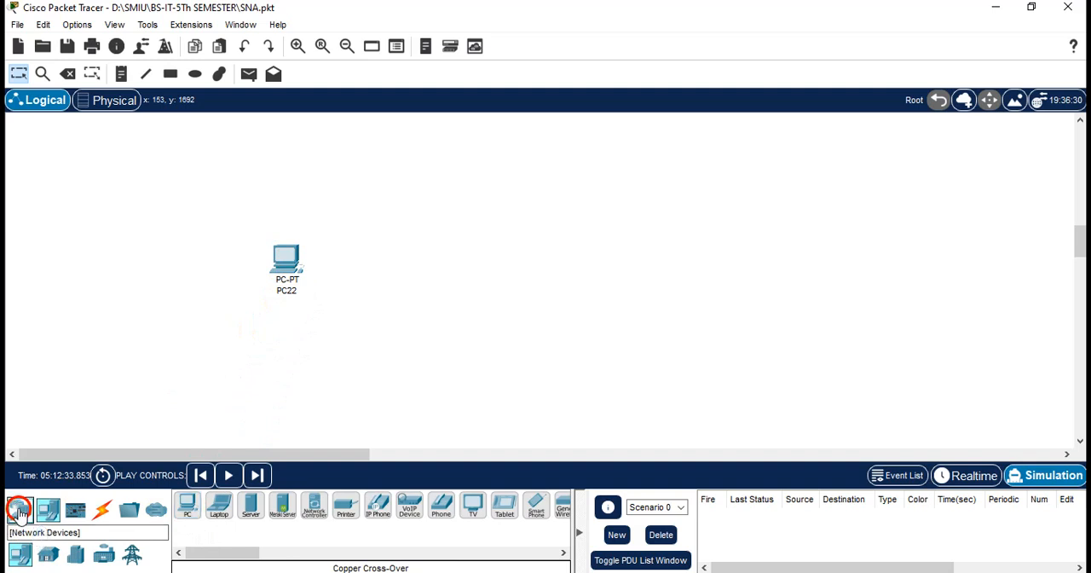
{"action": "left_click_drag", "start_coordinate": [188, 506], "coordinate": [528, 306]}
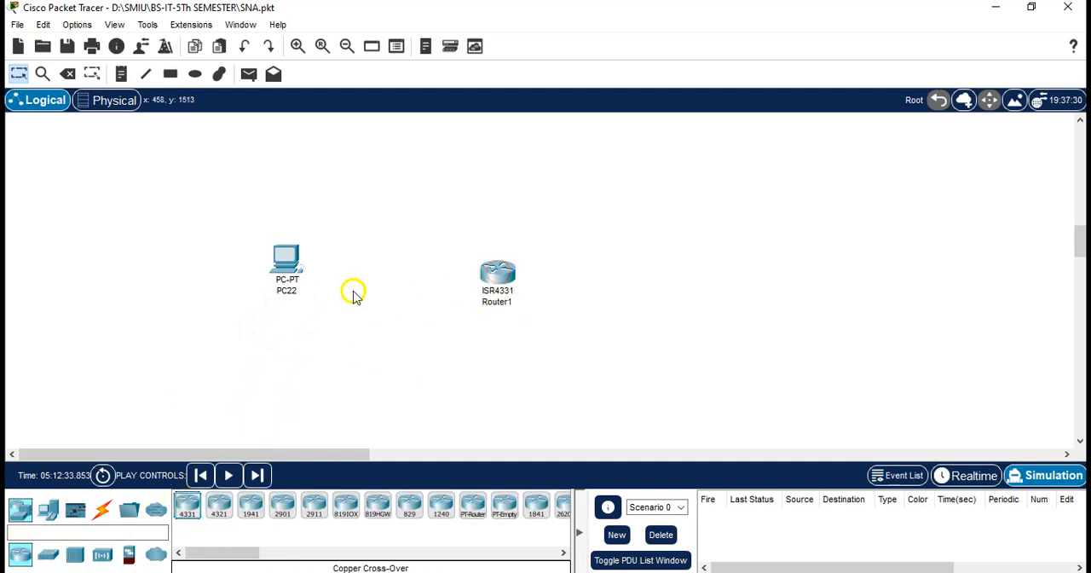
Move the 4331 router slightly upward and place a second 4331 router to its right in the workspace
{"action": "left_click_drag", "start_coordinate": [500, 263], "coordinate": [510, 237]}
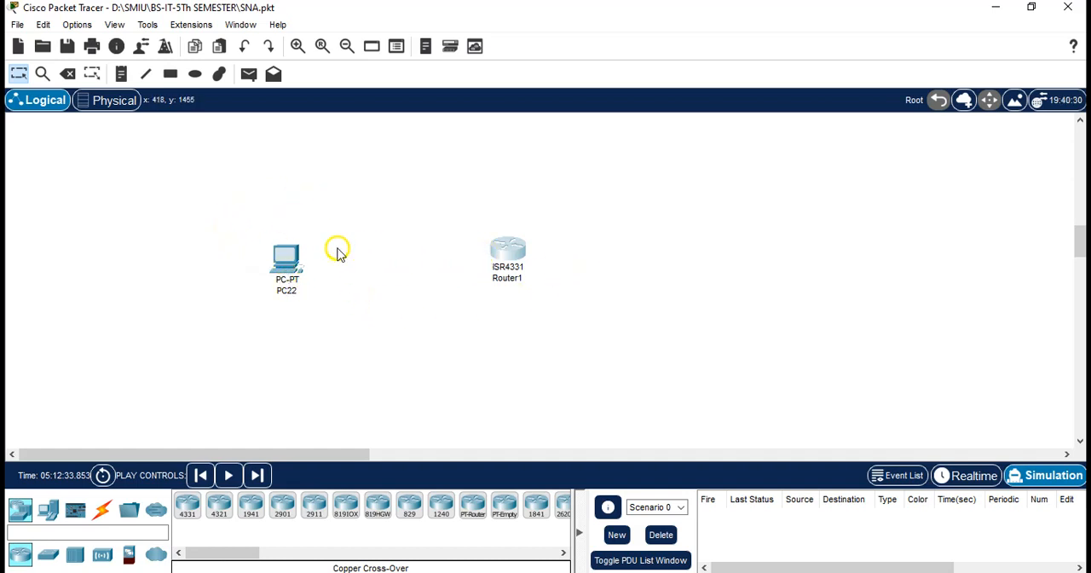
{"action": "left_click", "coordinate": [100, 511]}
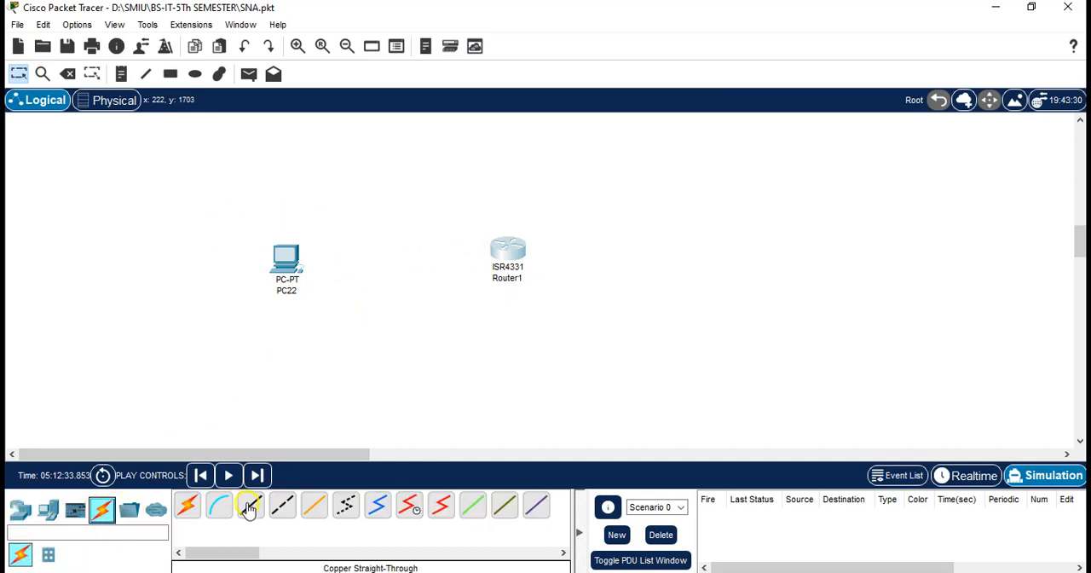
{"action": "left_click", "coordinate": [24, 509]}
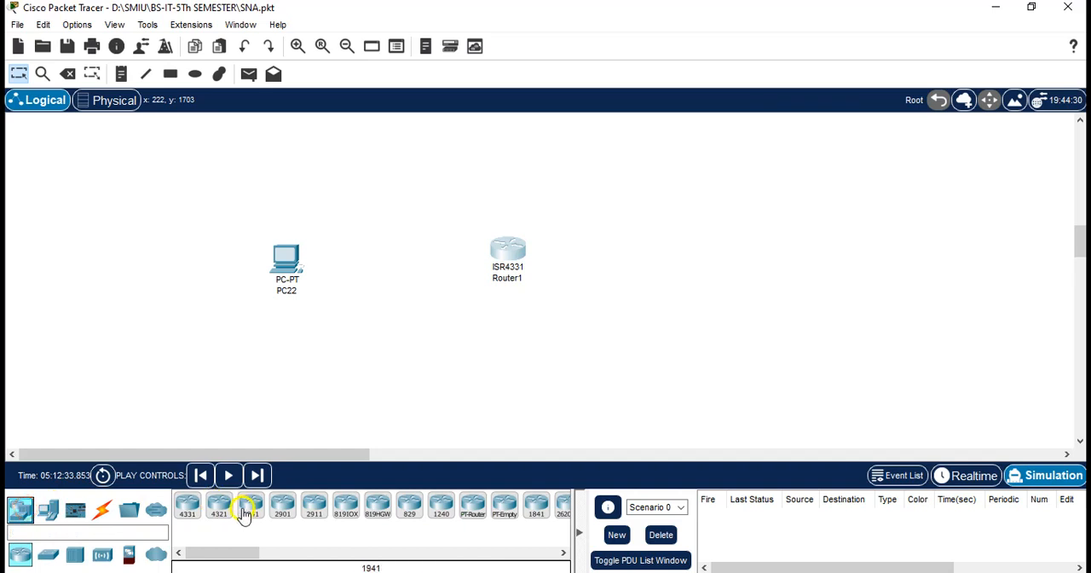
{"action": "left_click_drag", "start_coordinate": [187, 510], "coordinate": [689, 258]}
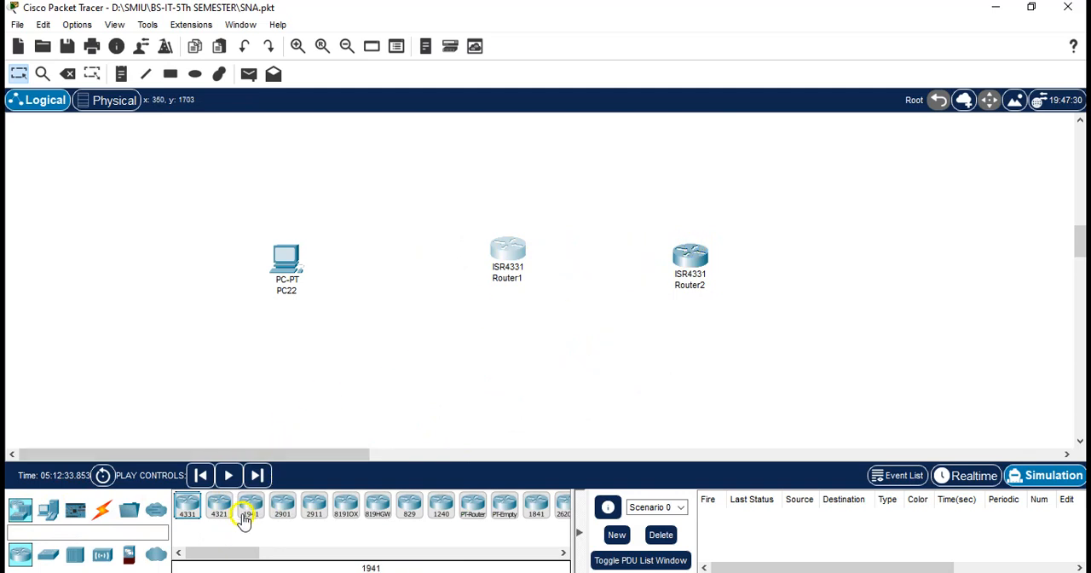
Review the copper cross-over cable for linking the two routers and move the second router level with the first
{"action": "left_click", "coordinate": [101, 511]}
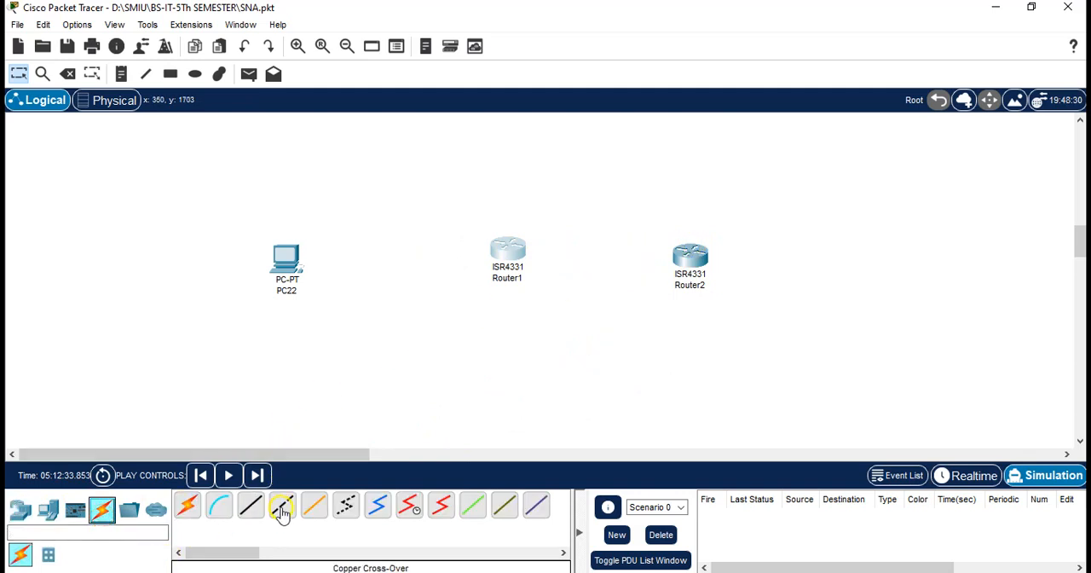
{"action": "left_click", "coordinate": [282, 514]}
{"action": "left_click", "coordinate": [283, 515]}
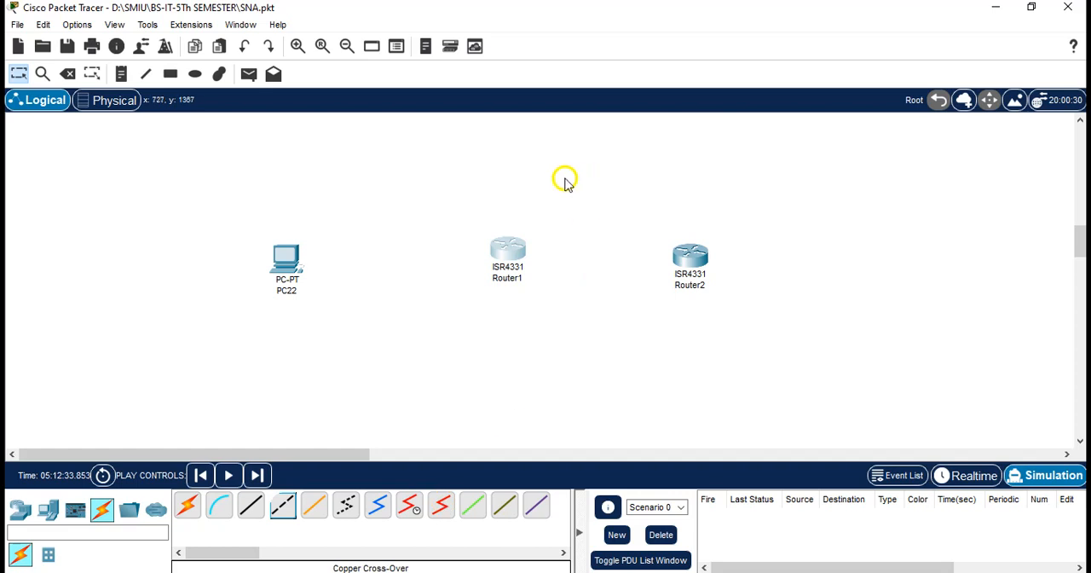
{"action": "left_click", "coordinate": [691, 246]}
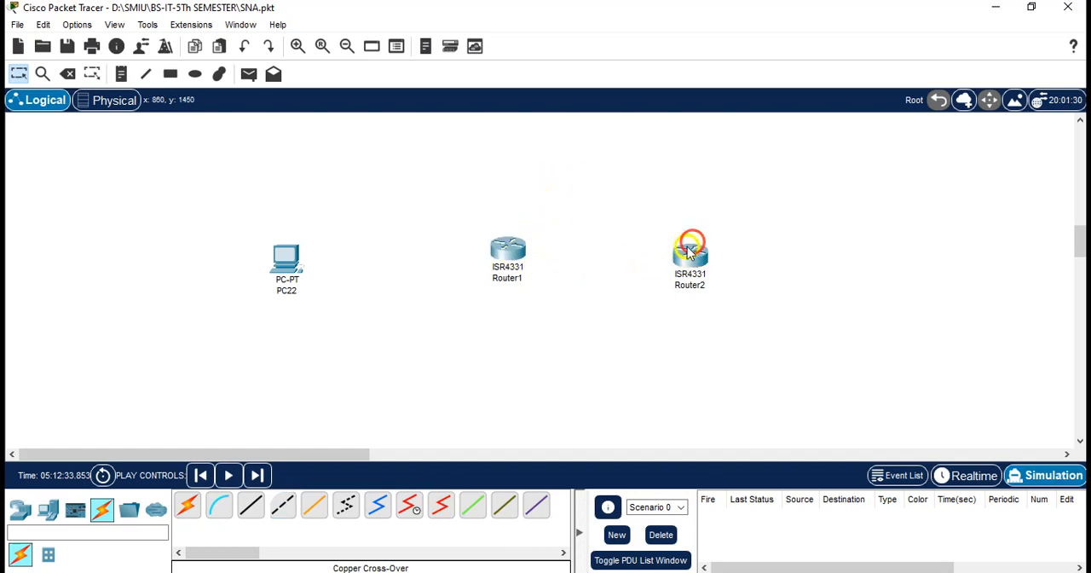
{"action": "left_click", "coordinate": [682, 259]}
{"action": "left_click_drag", "start_coordinate": [682, 259], "coordinate": [684, 256]}
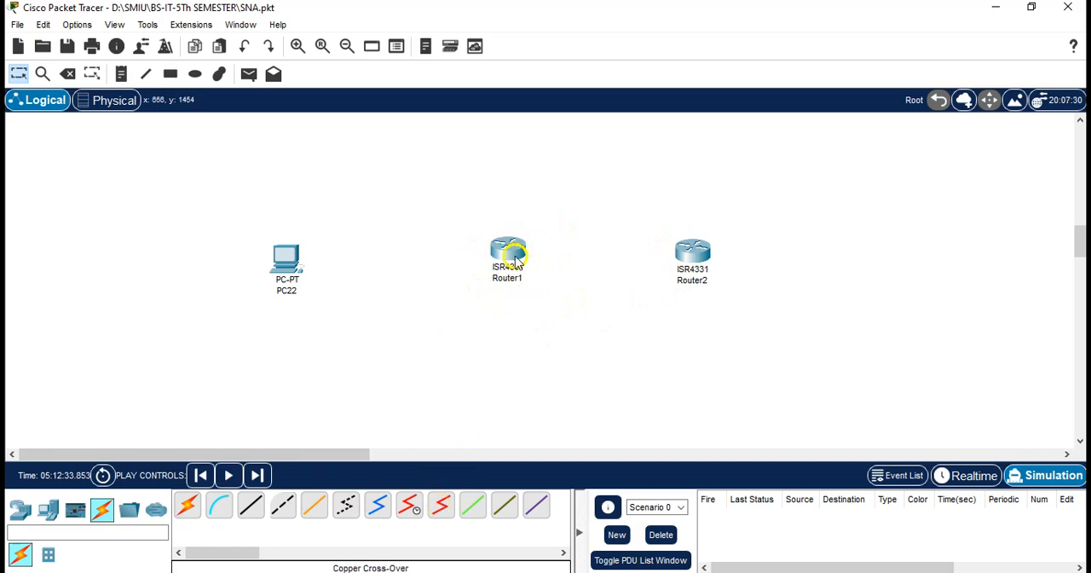
Examine the remaining connection types, from copper straight-through and cross-over to serial, IoT custom cable and automatic connection selection
{"action": "left_click", "coordinate": [259, 510]}
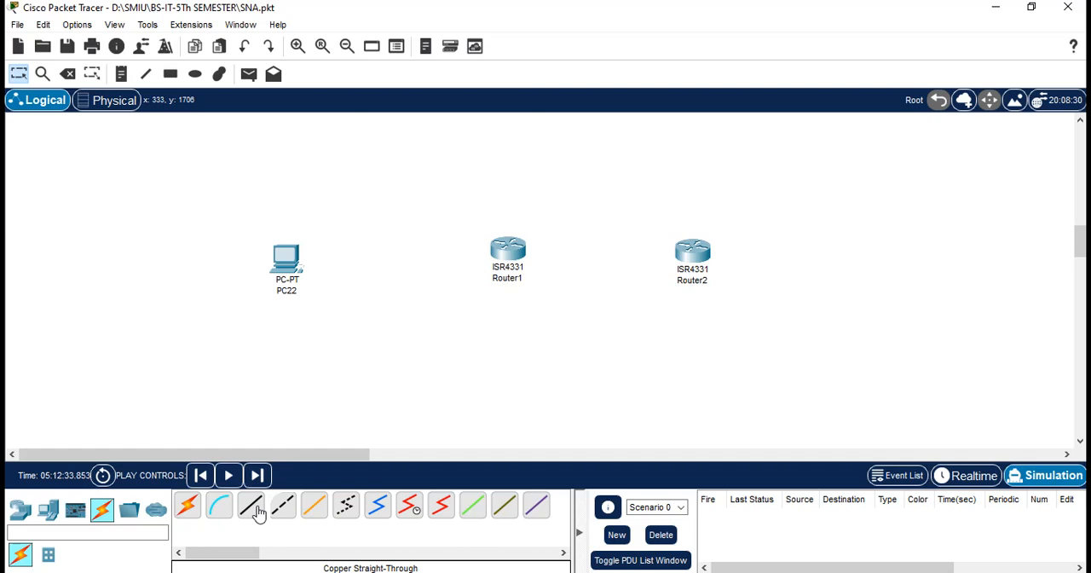
{"action": "left_click", "coordinate": [289, 510]}
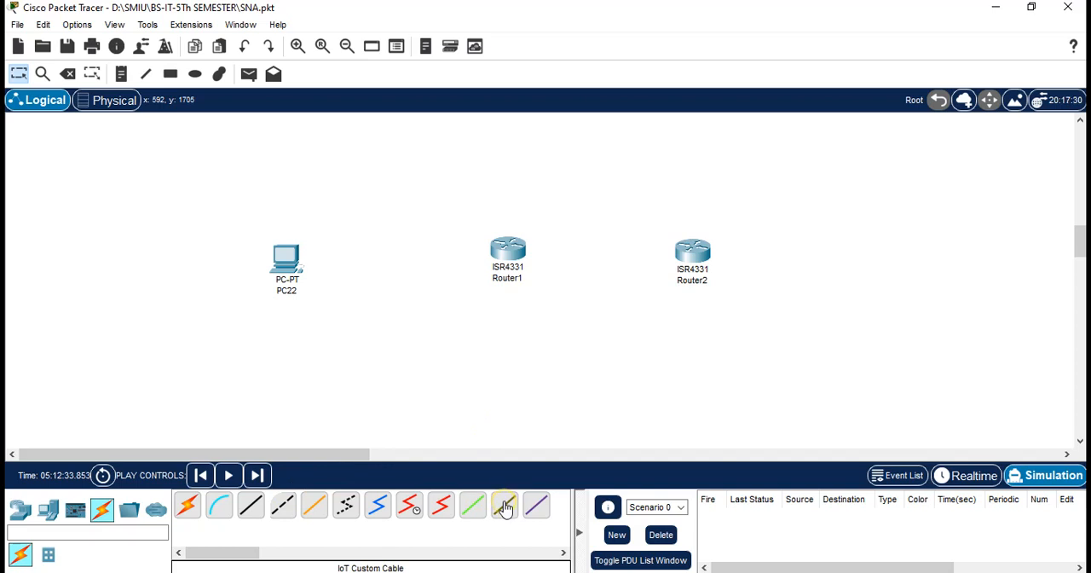
{"action": "left_click", "coordinate": [531, 509]}
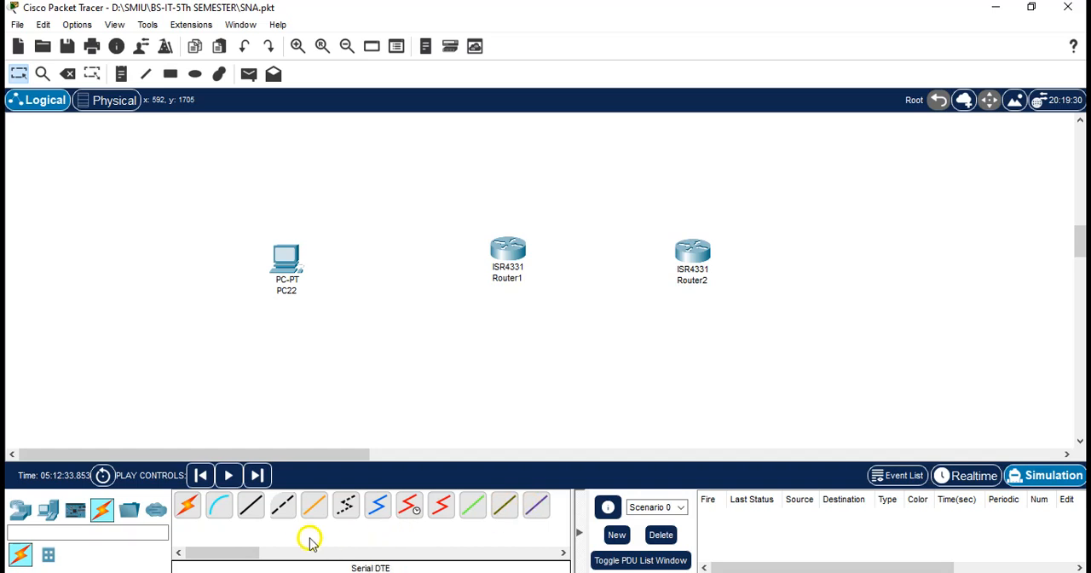
{"action": "left_click_drag", "start_coordinate": [248, 554], "coordinate": [152, 515]}
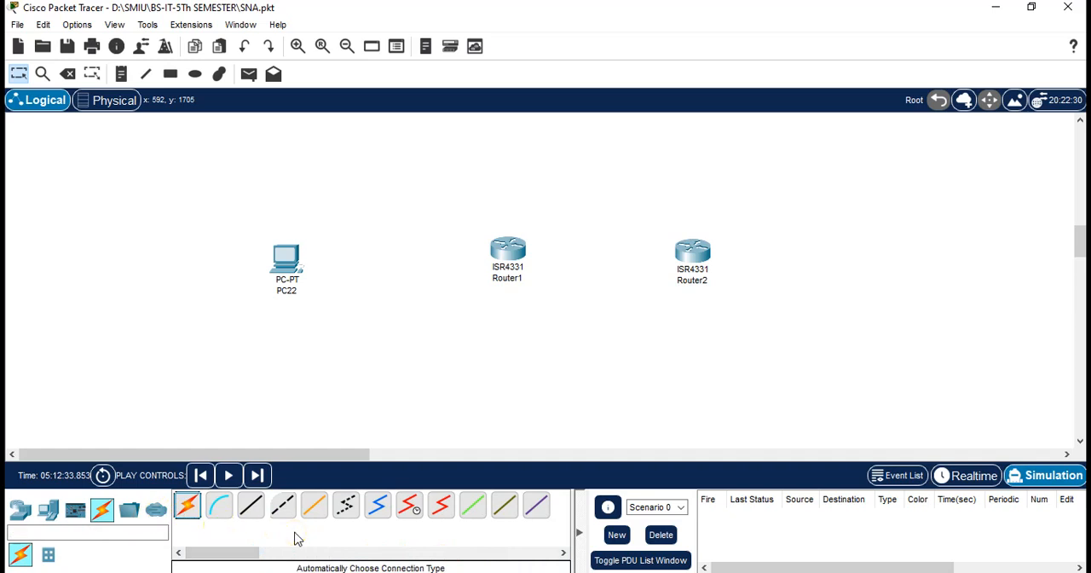
{"action": "left_click", "coordinate": [250, 509]}
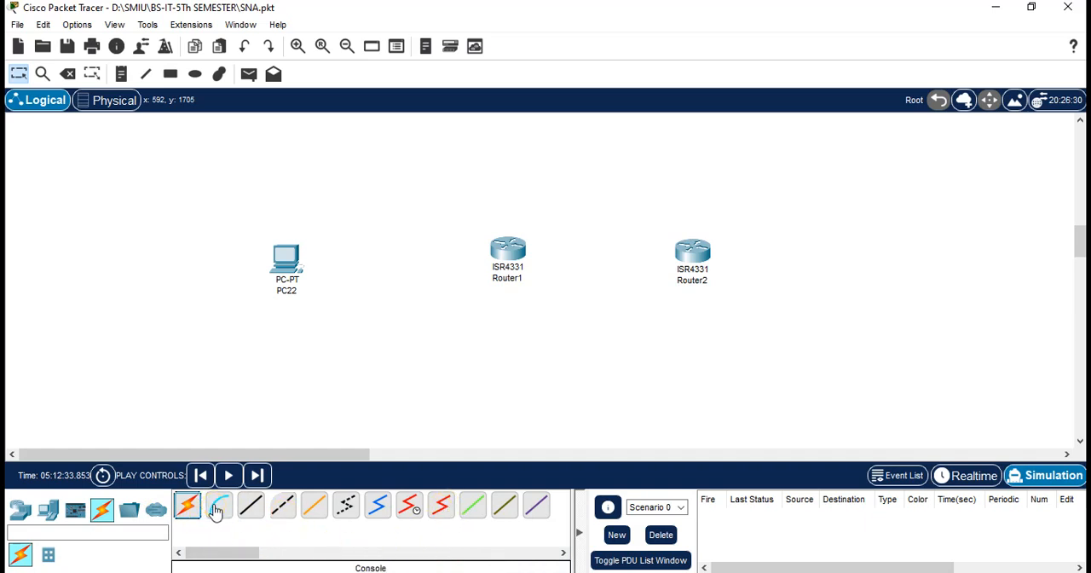
{"action": "left_click", "coordinate": [262, 519]}
{"action": "left_click", "coordinate": [505, 362]}
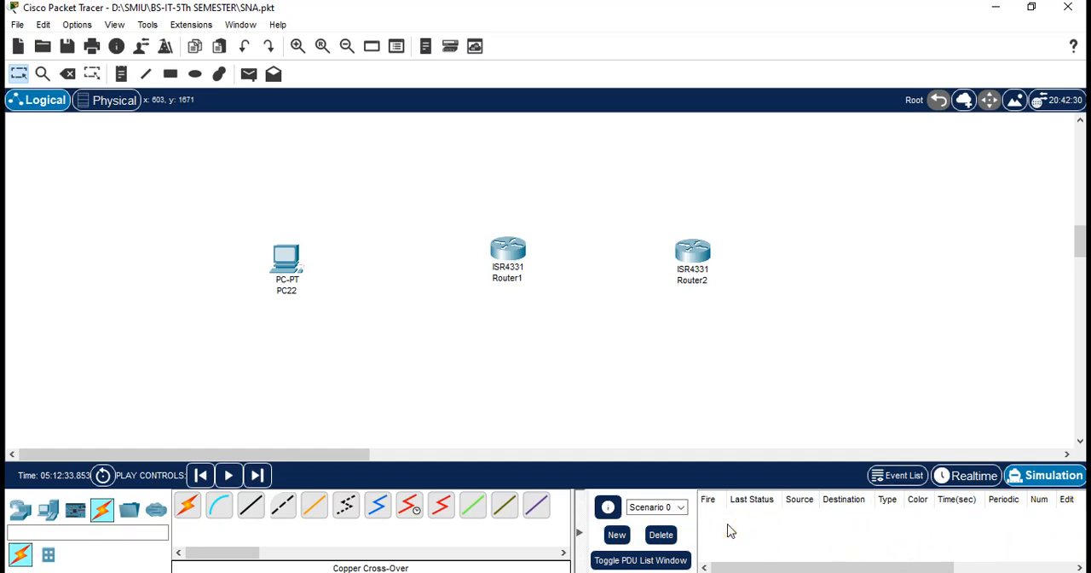
Show the event list and play controls of Simulation mode, and switch the network to Realtime mode
{"action": "left_click", "coordinate": [1050, 474]}
{"action": "left_click", "coordinate": [1029, 476]}
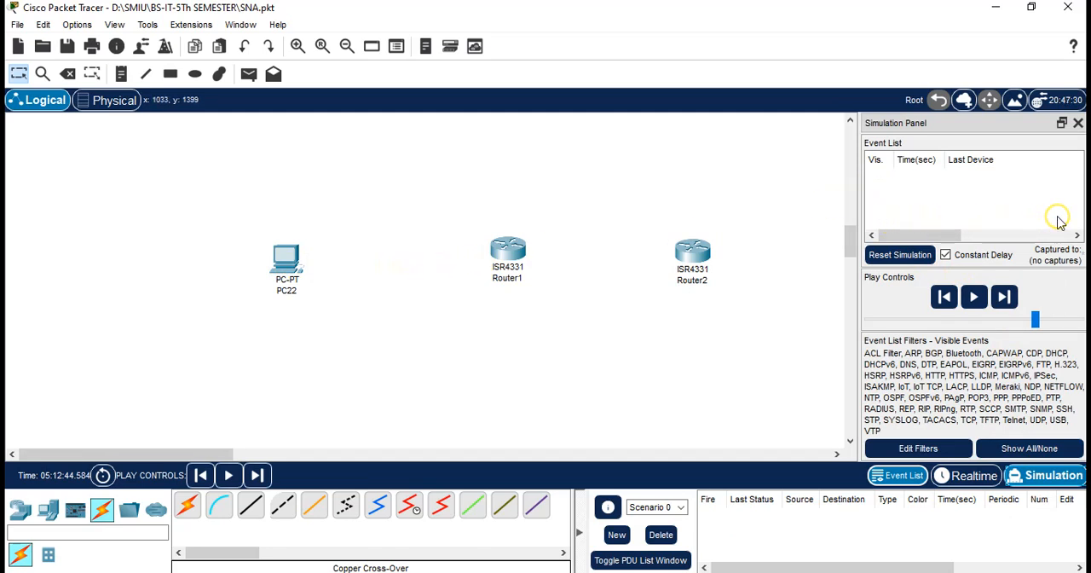
{"action": "left_click", "coordinate": [979, 475]}
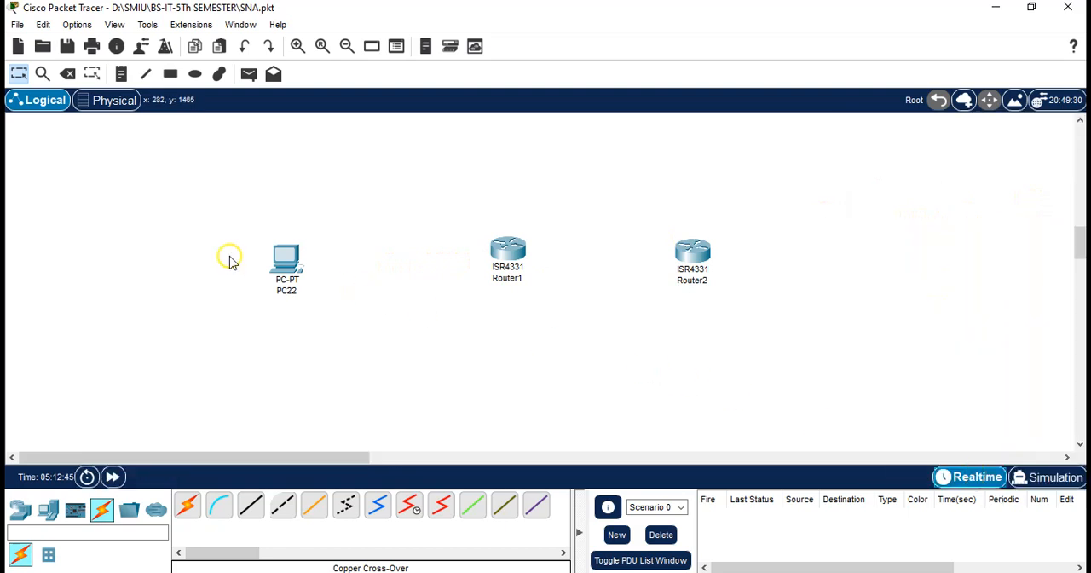
{"action": "left_click", "coordinate": [230, 261]}
{"action": "left_click", "coordinate": [858, 521]}
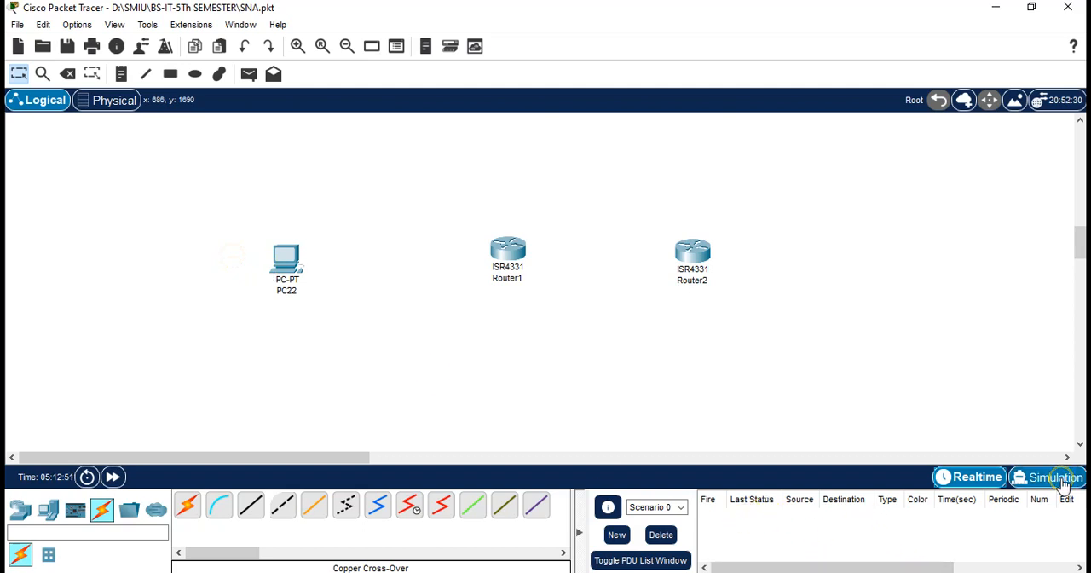
{"action": "left_click", "coordinate": [1008, 470]}
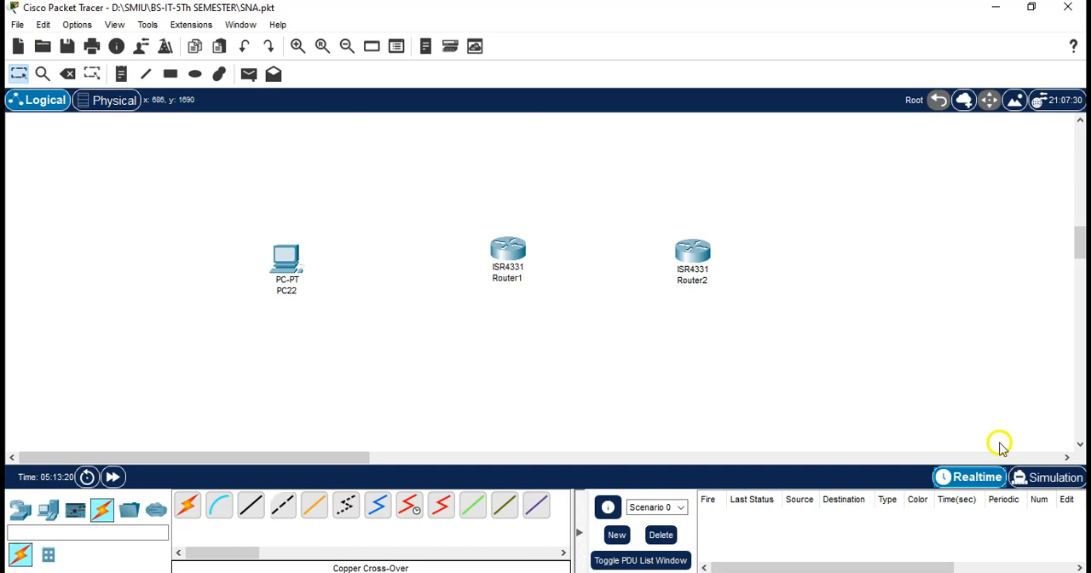
{"action": "key", "text": "alt+Tab"}
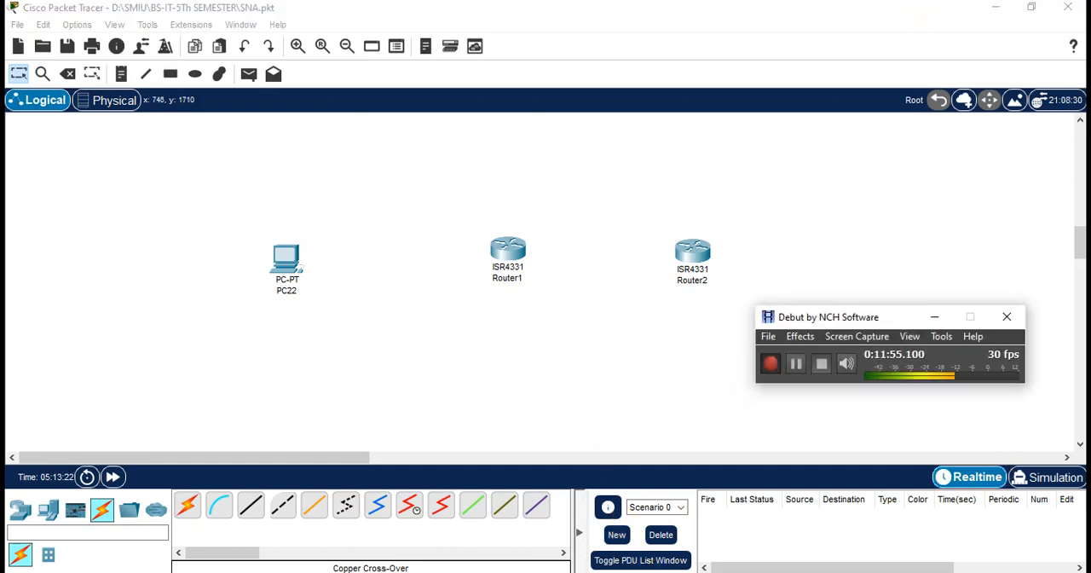